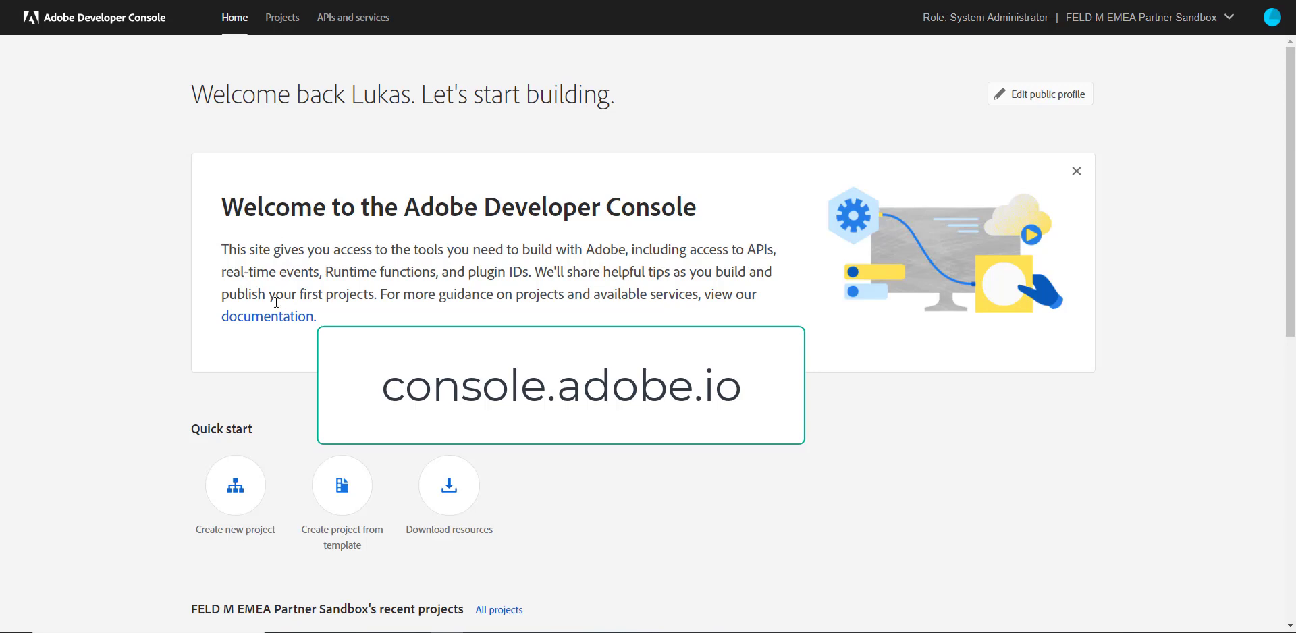
# Create a new project and rename it from Project 6 to 'Component Manager Example'
pyautogui.click(238, 490)
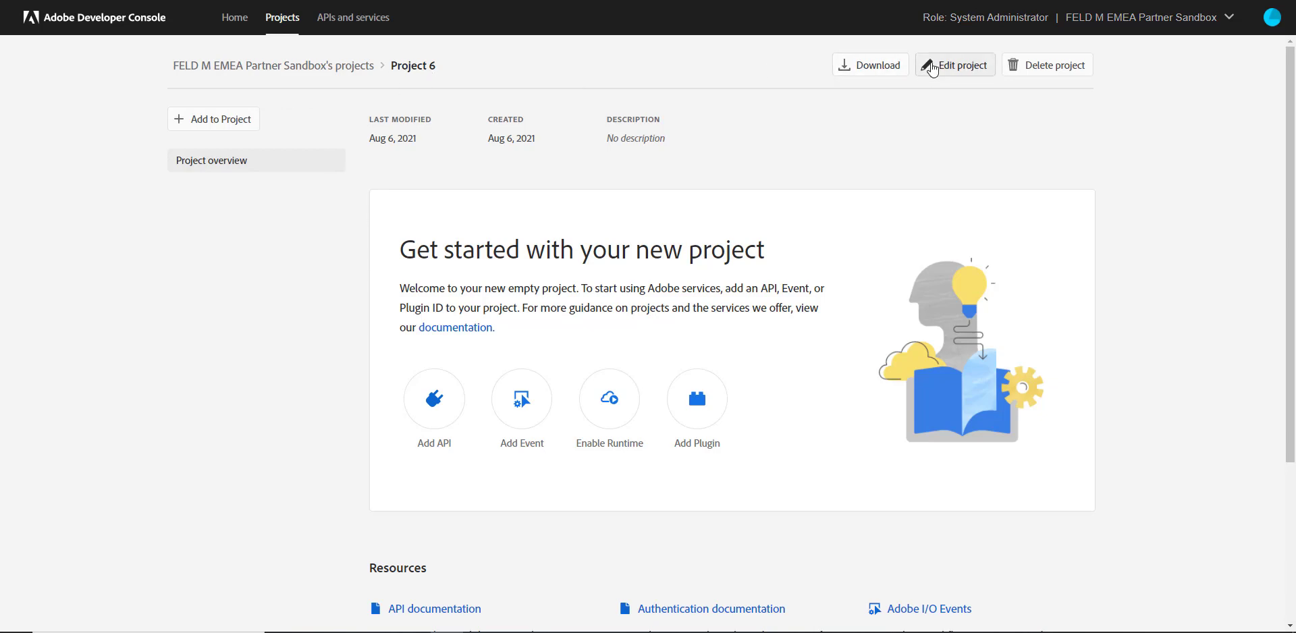
pyautogui.click(931, 68)
pyautogui.click(533, 279)
pyautogui.tripleClick(533, 279)
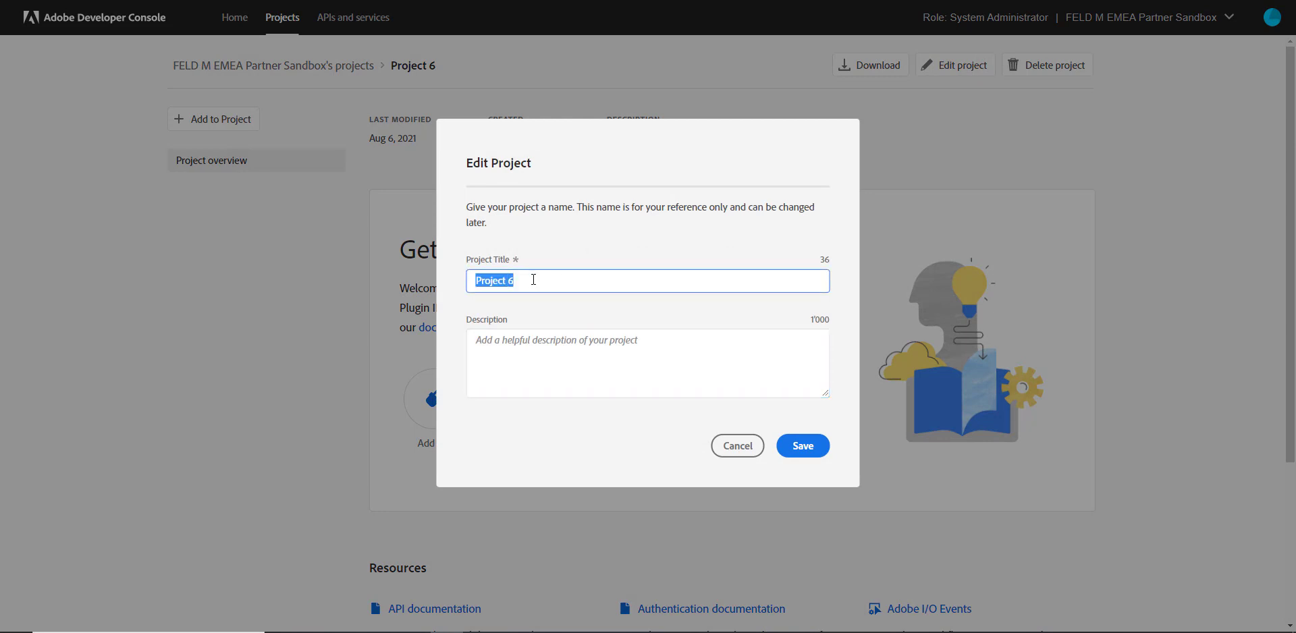
pyautogui.press('BackSpace')
pyautogui.write('Component Manager')
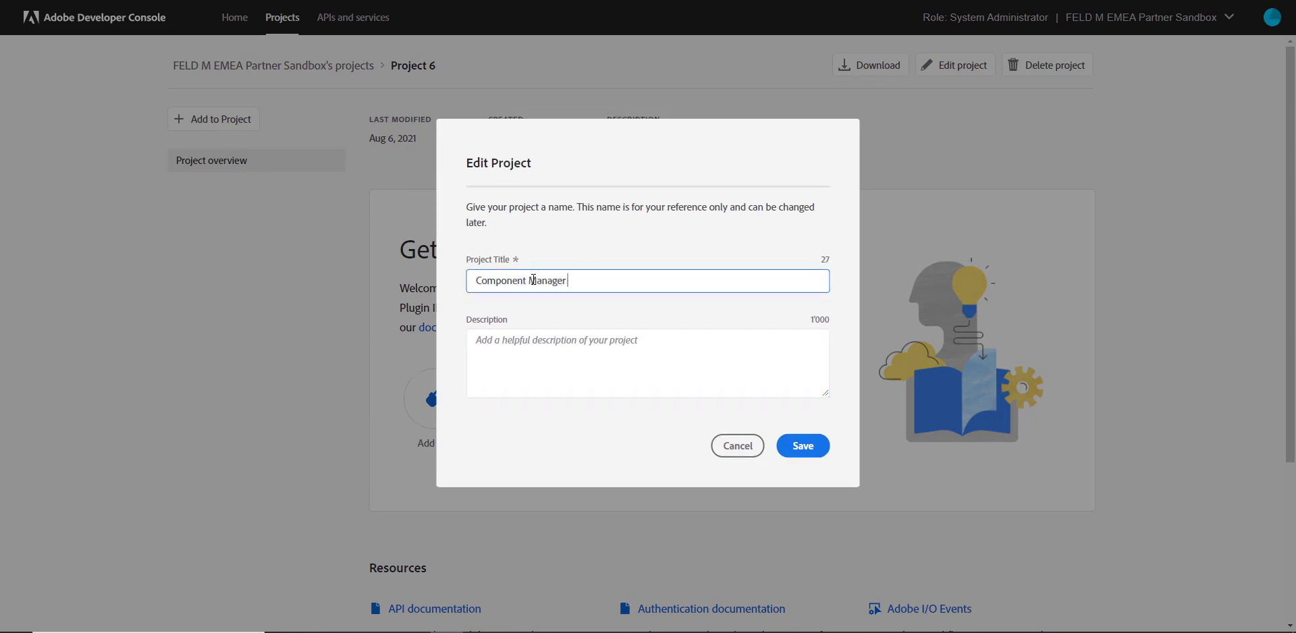
pyautogui.write(' Example')
pyautogui.click(803, 451)
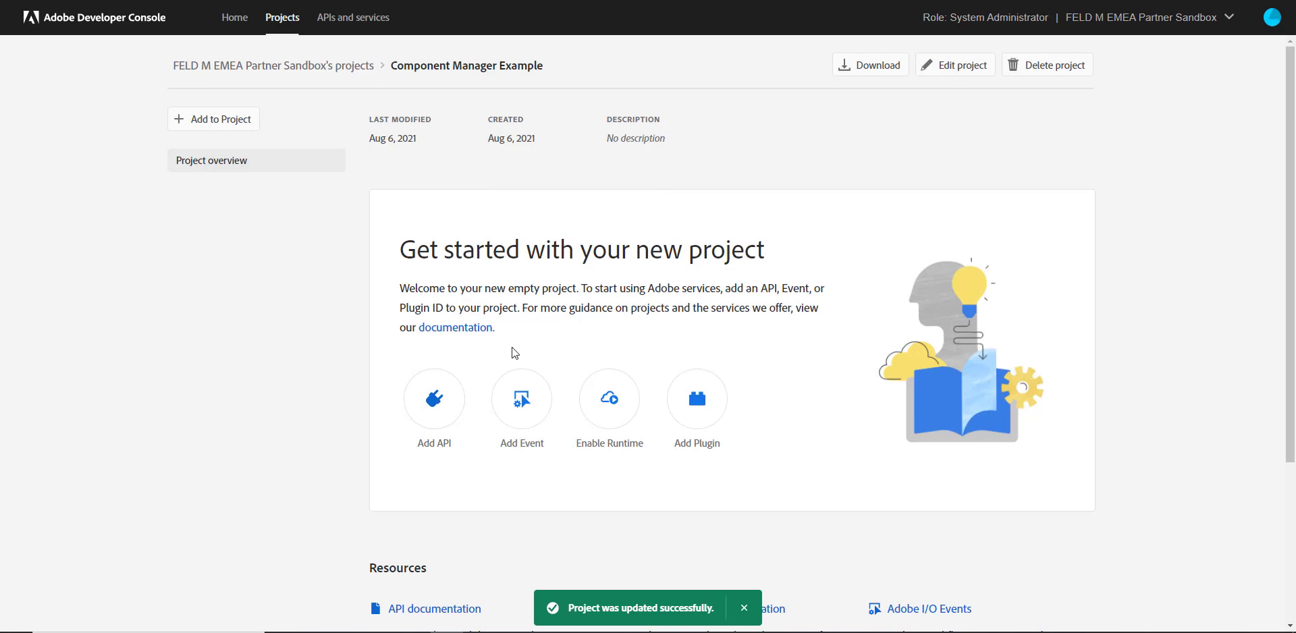
# Add the Adobe Analytics API to the project using Service Account (JWT) authentication
pyautogui.click(436, 391)
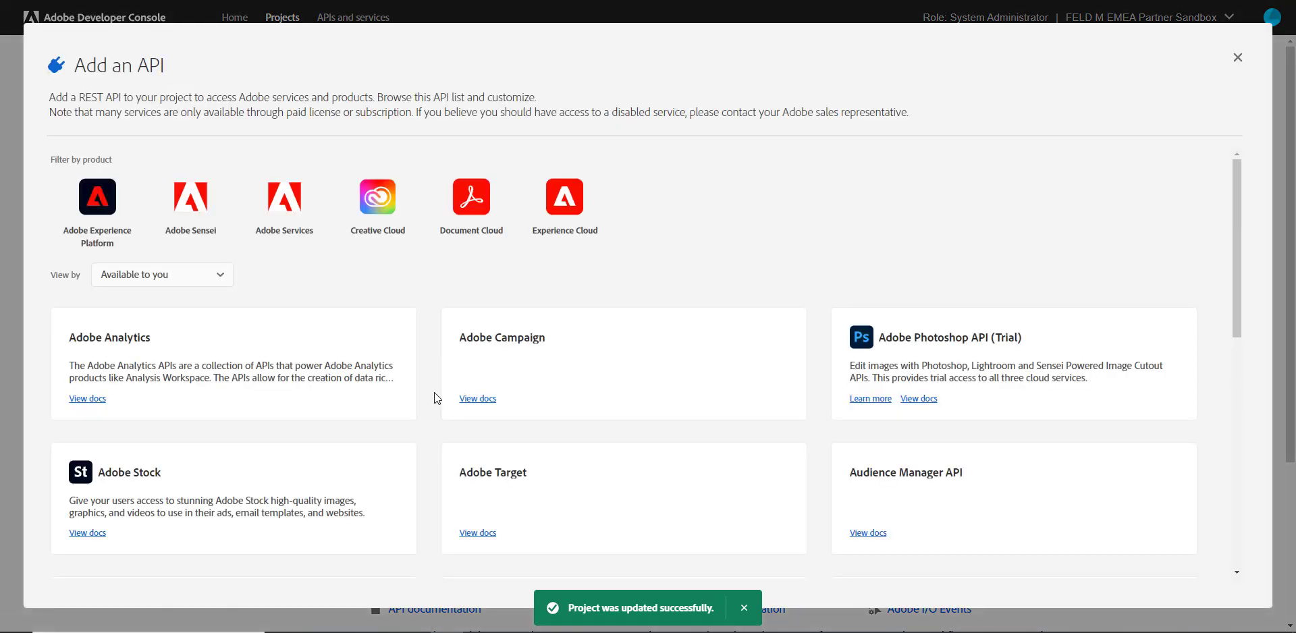
pyautogui.click(153, 355)
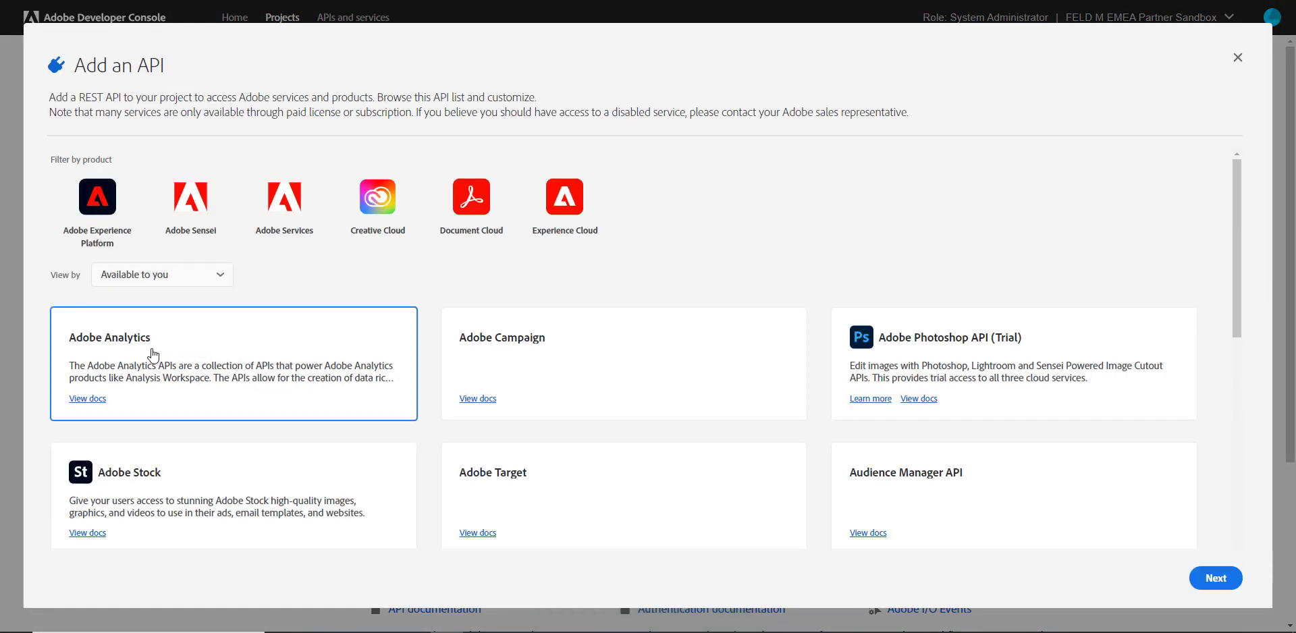
pyautogui.click(1216, 579)
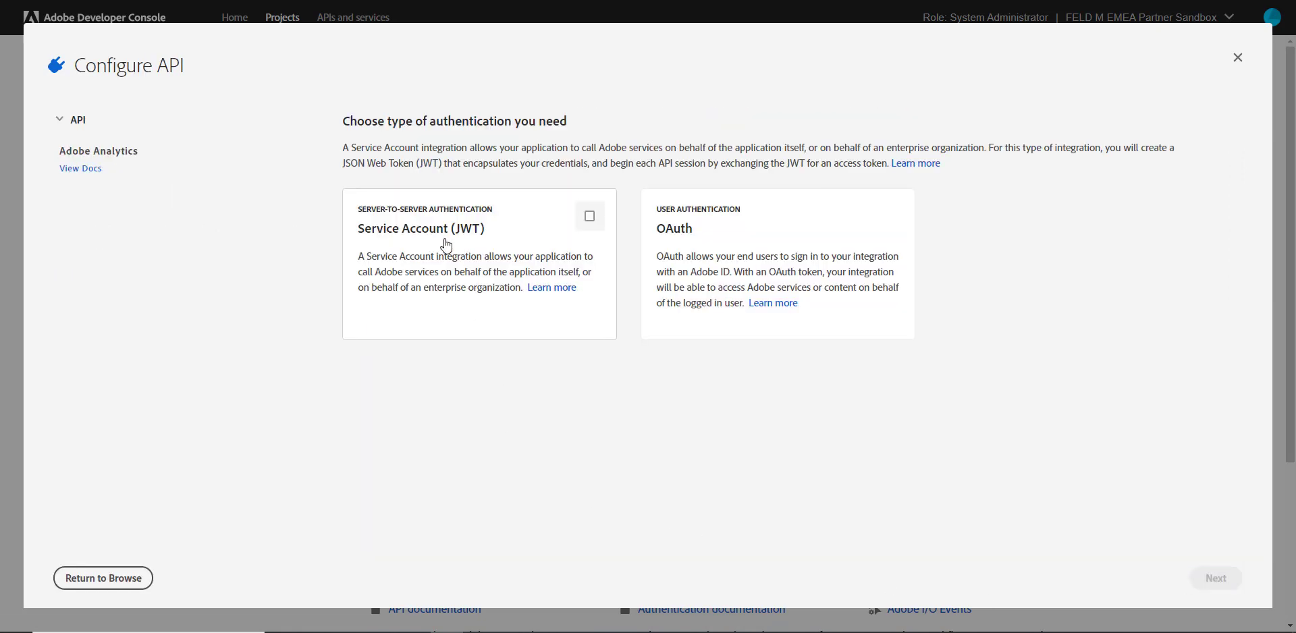
pyautogui.click(589, 215)
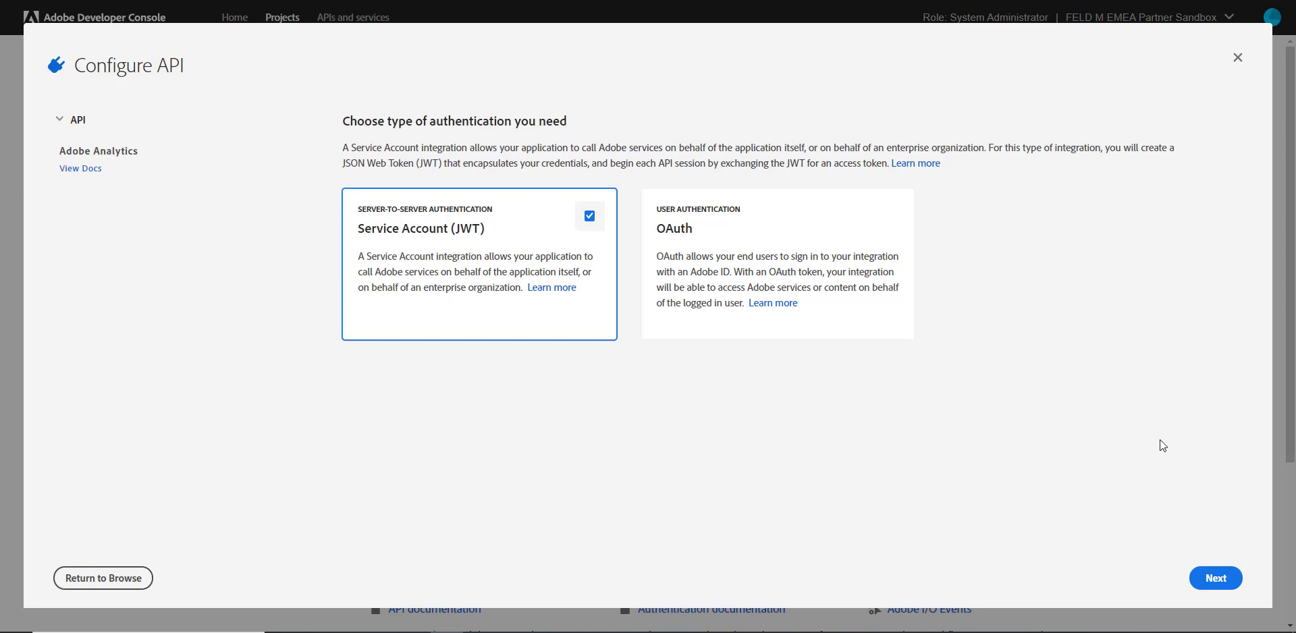
pyautogui.click(1215, 580)
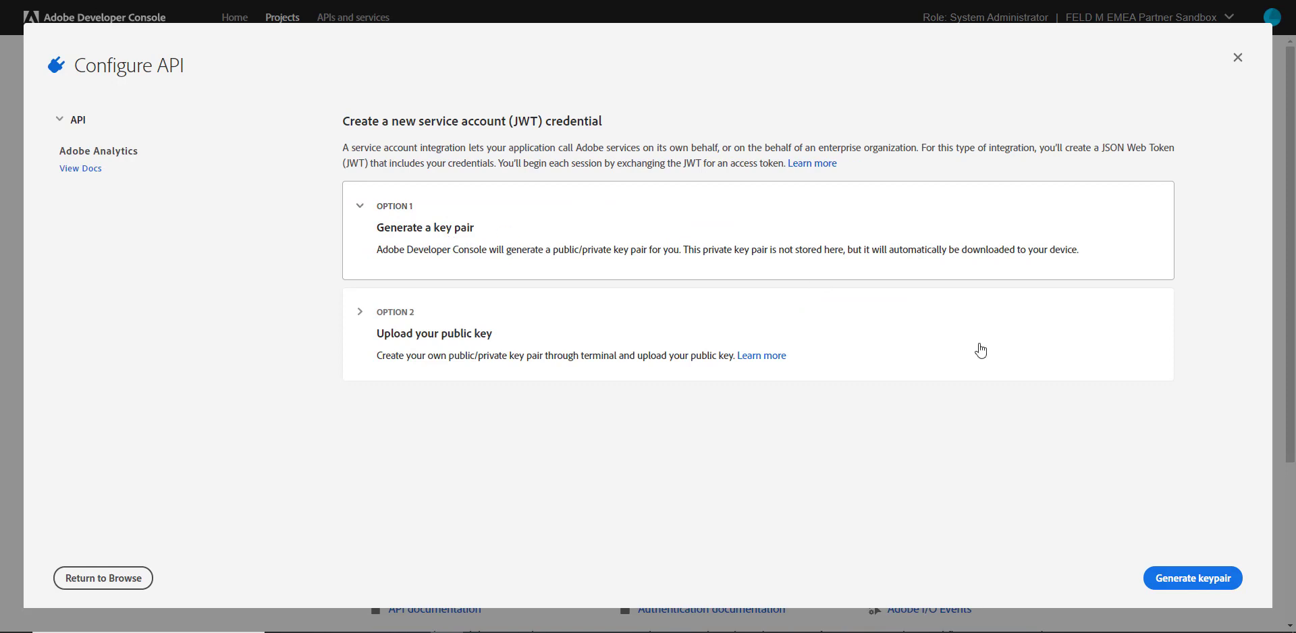
# Generate a key pair and save the downloaded configuration as config-private-key.zip
pyautogui.click(1193, 578)
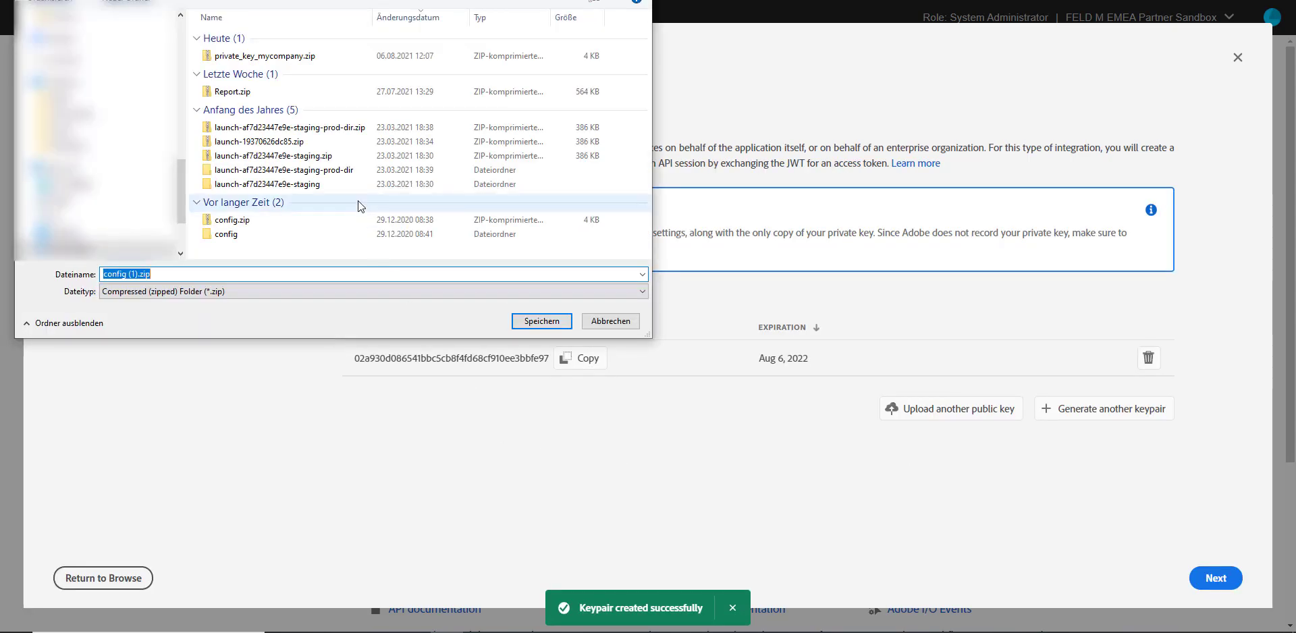
pyautogui.click(166, 275)
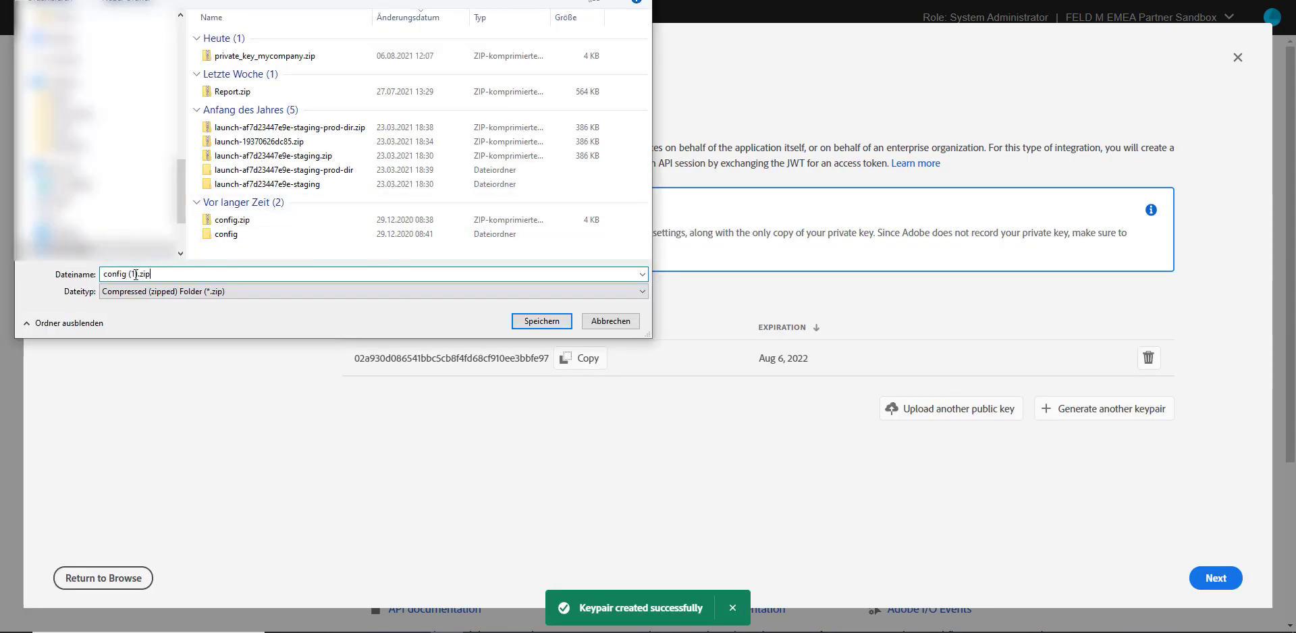
pyautogui.moveTo(139, 275); pyautogui.dragTo(126, 275)
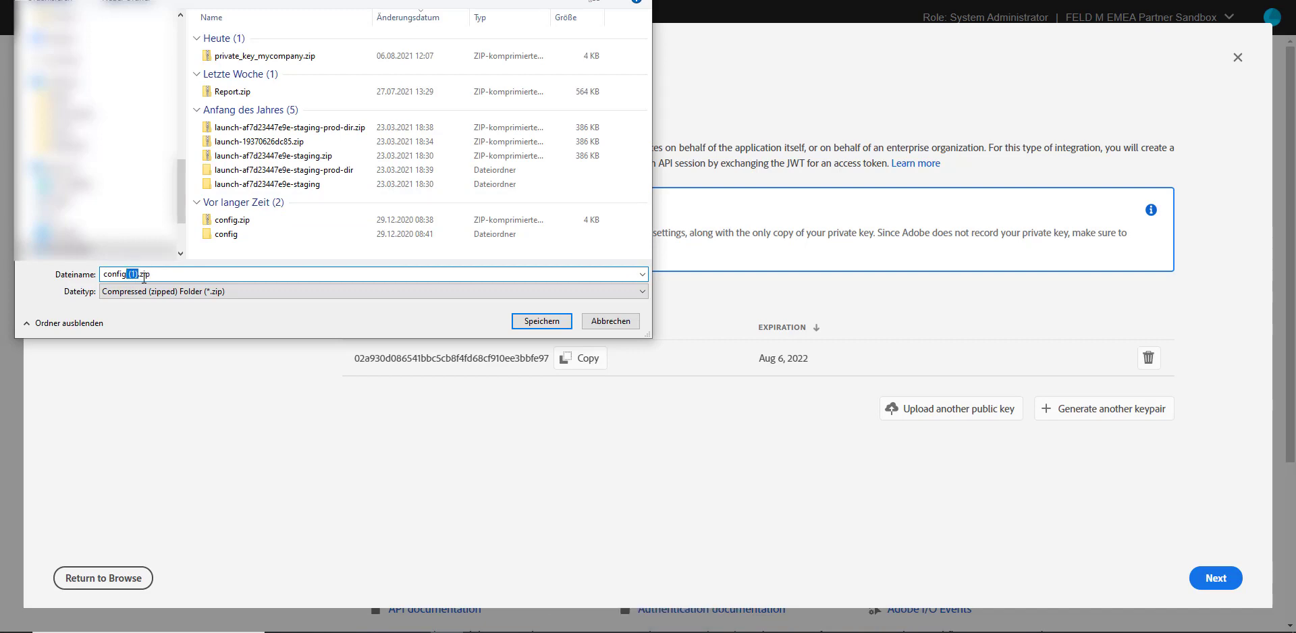
pyautogui.write('-private-key')
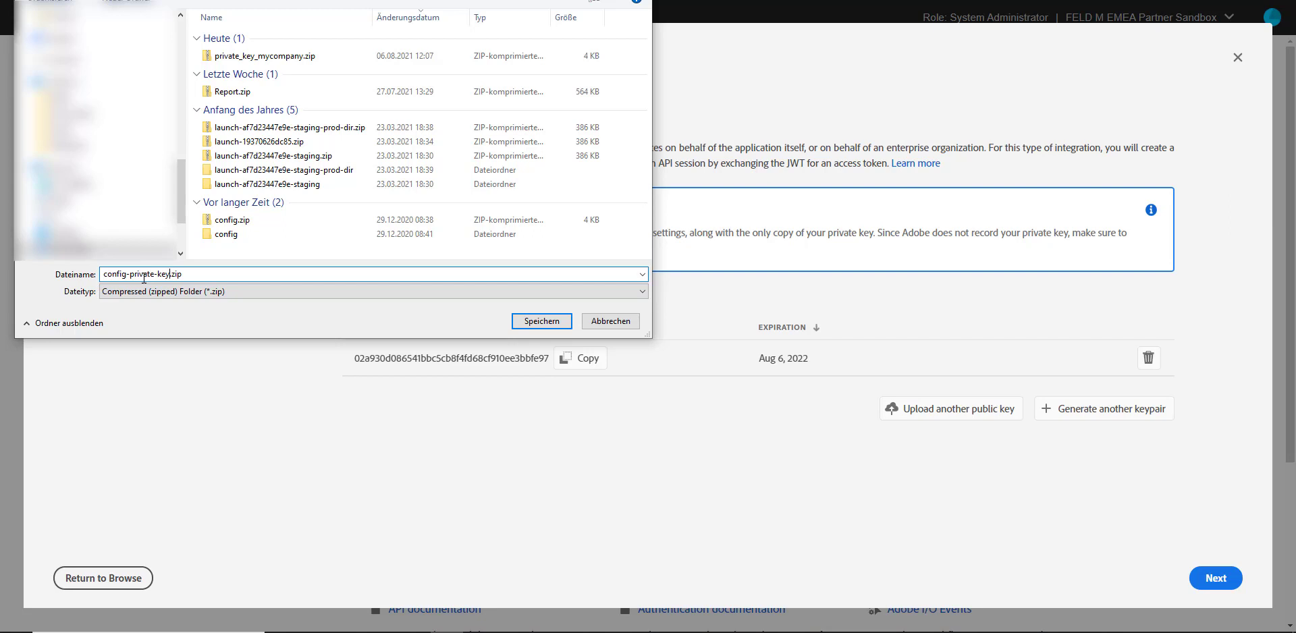
pyautogui.press('Return')
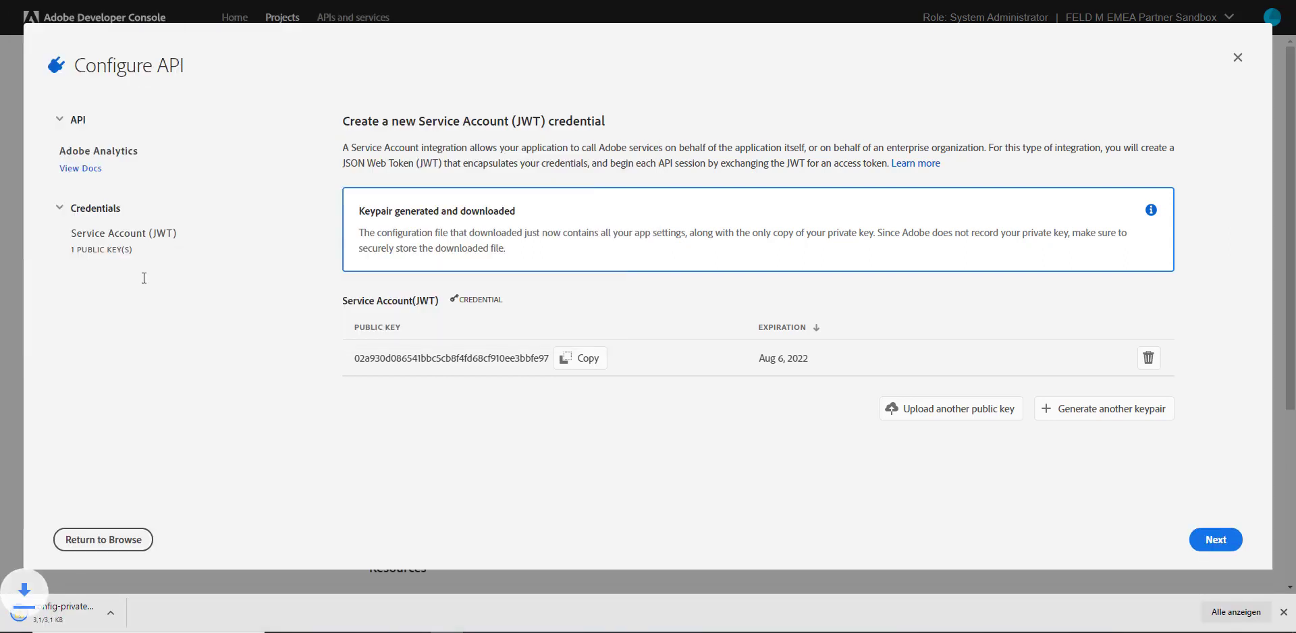
# Assign the Analytics - FELD M EMEA Partner Sandbox product profile and save the API configuration
pyautogui.click(1231, 540)
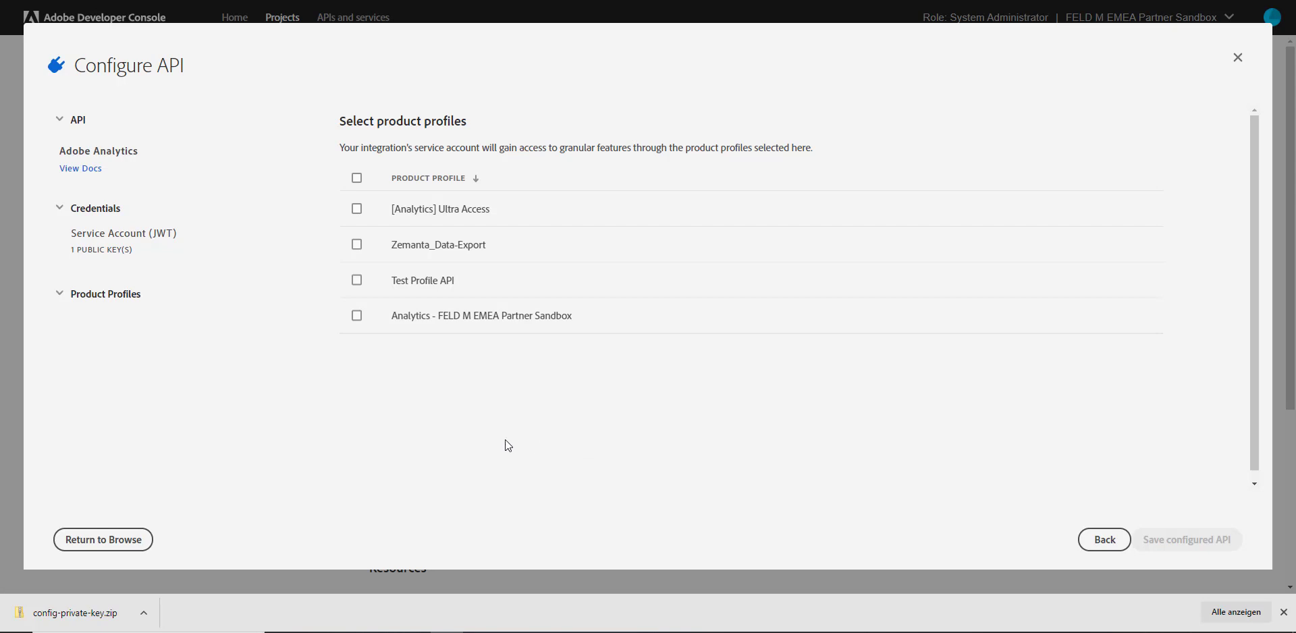
pyautogui.click(426, 317)
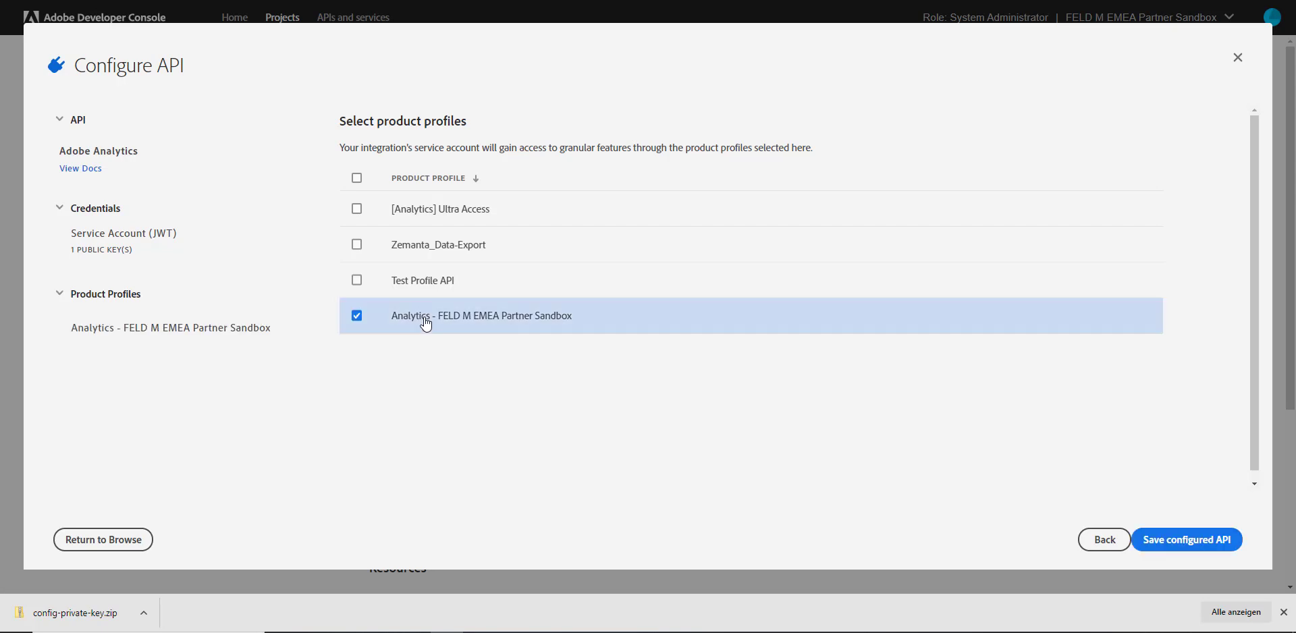
pyautogui.click(1193, 542)
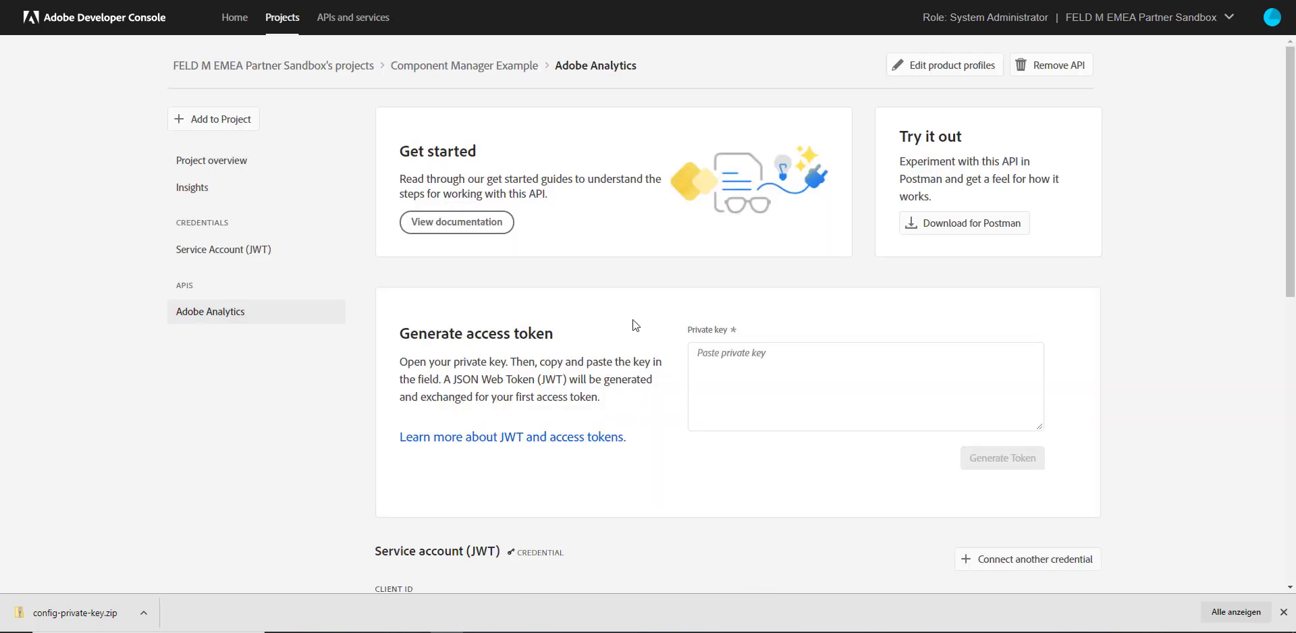
# Retrieve the JWT credential's client secret, then switch to the spreadsheet's config sheet
pyautogui.scroll(-2, 722, 305)
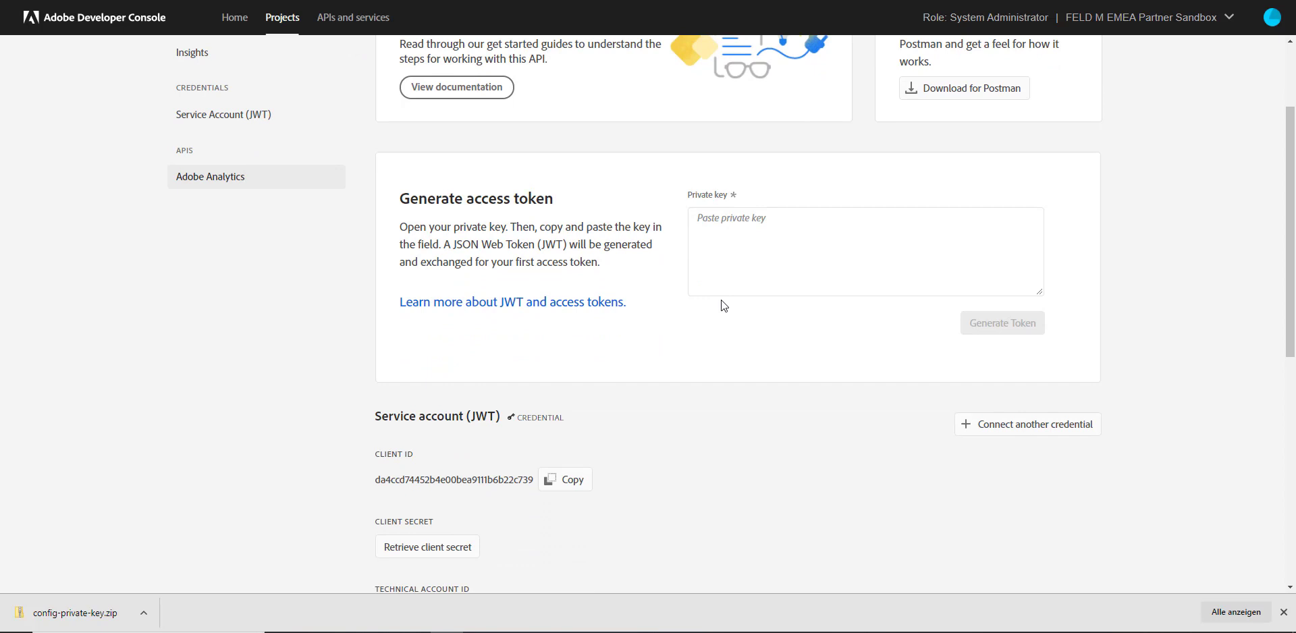
pyautogui.scroll(-4, 721, 300)
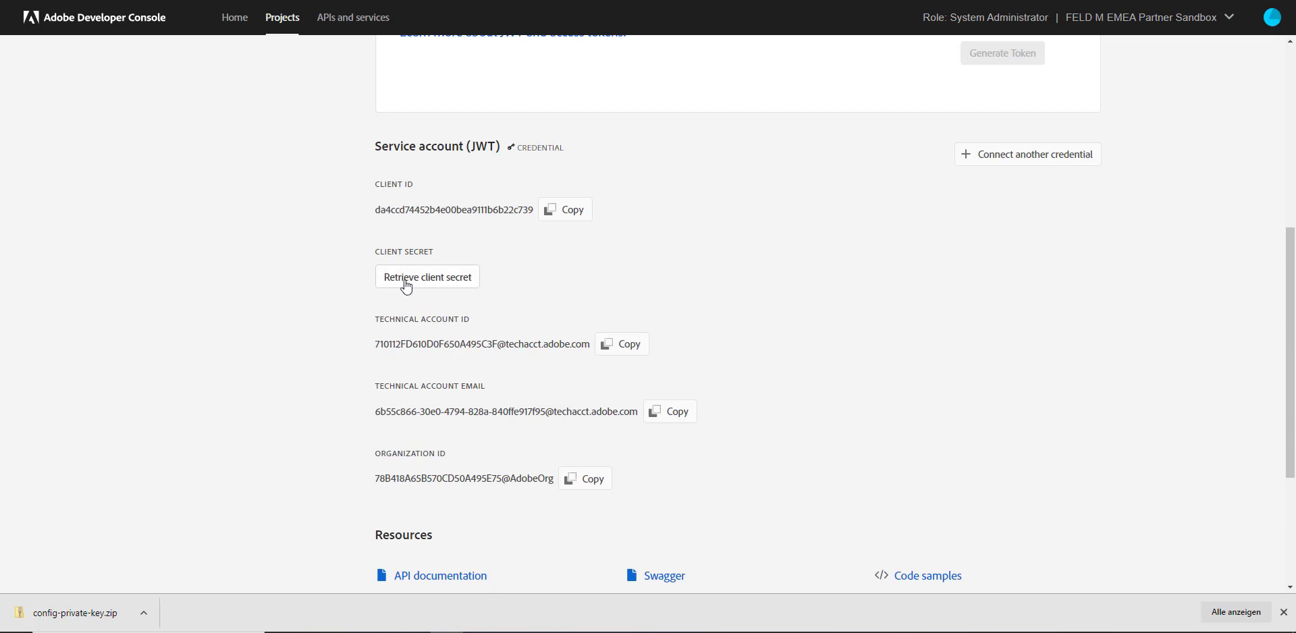
pyautogui.click(453, 278)
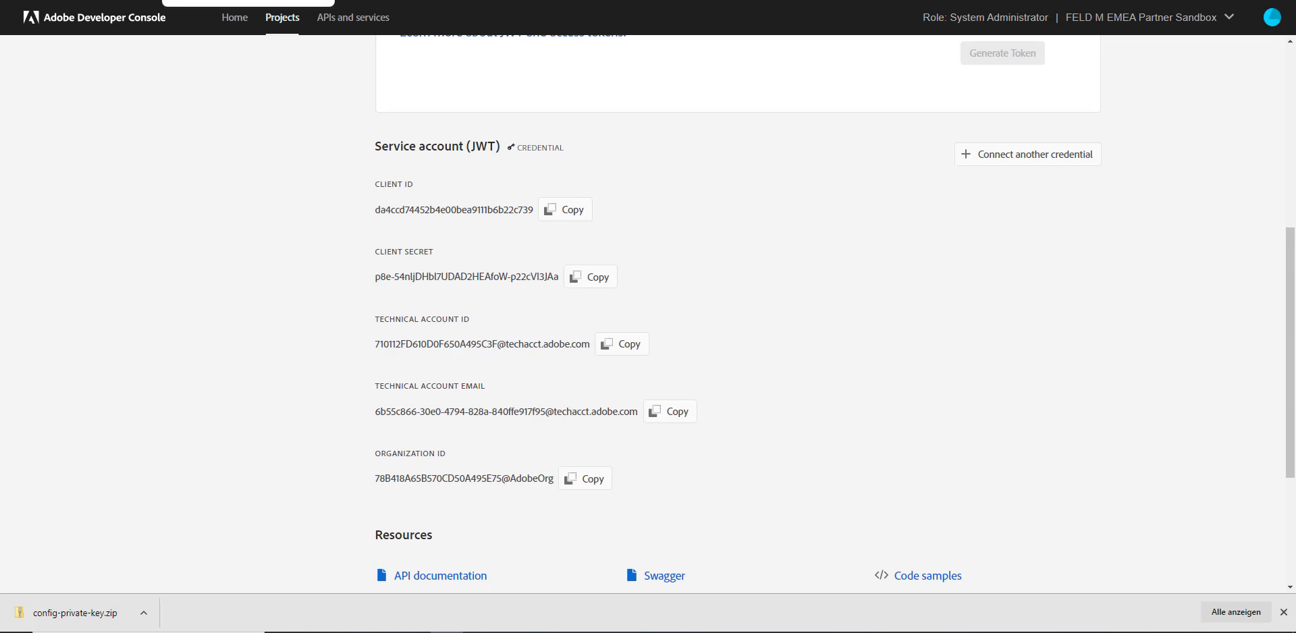
pyautogui.click(237, 1)
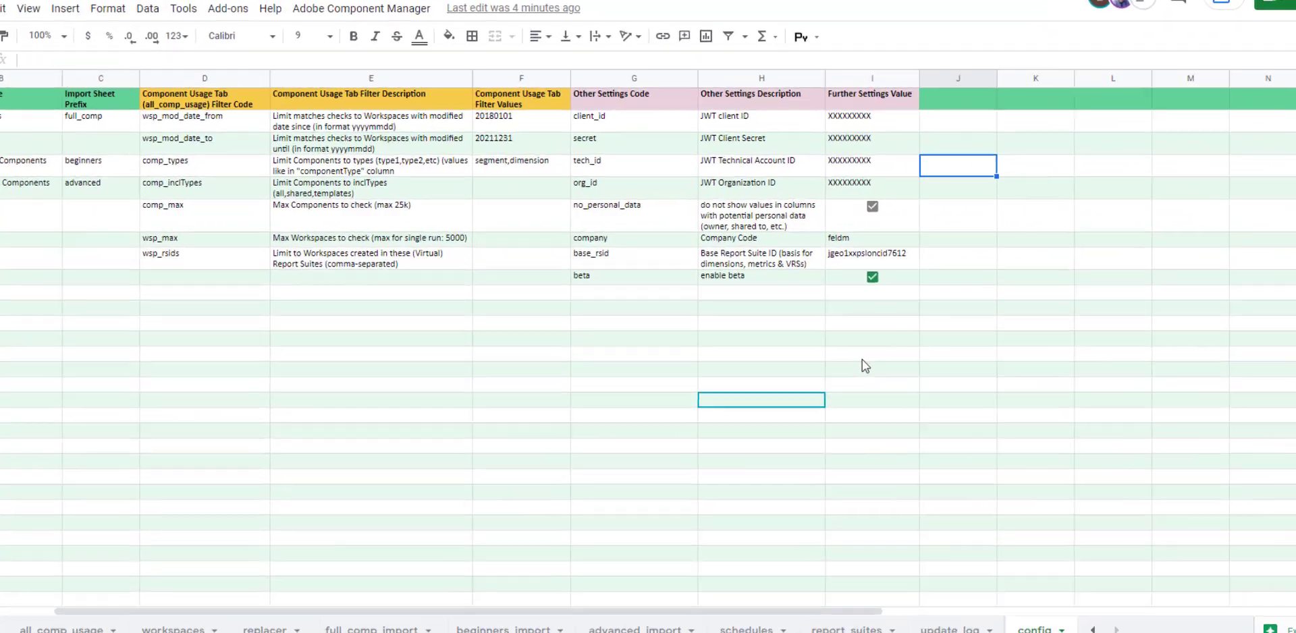
# Review the client_id to org_id setting rows and paste the client ID into cell I2
pyautogui.click(843, 335)
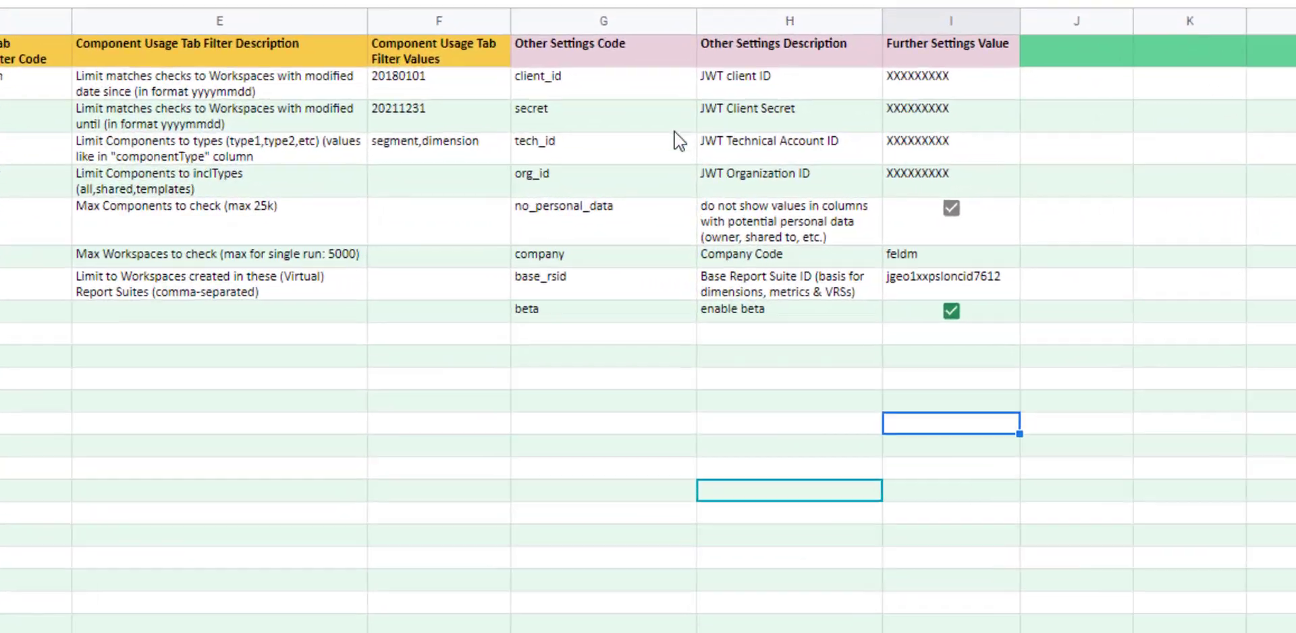
pyautogui.moveTo(611, 80); pyautogui.dragTo(894, 189)
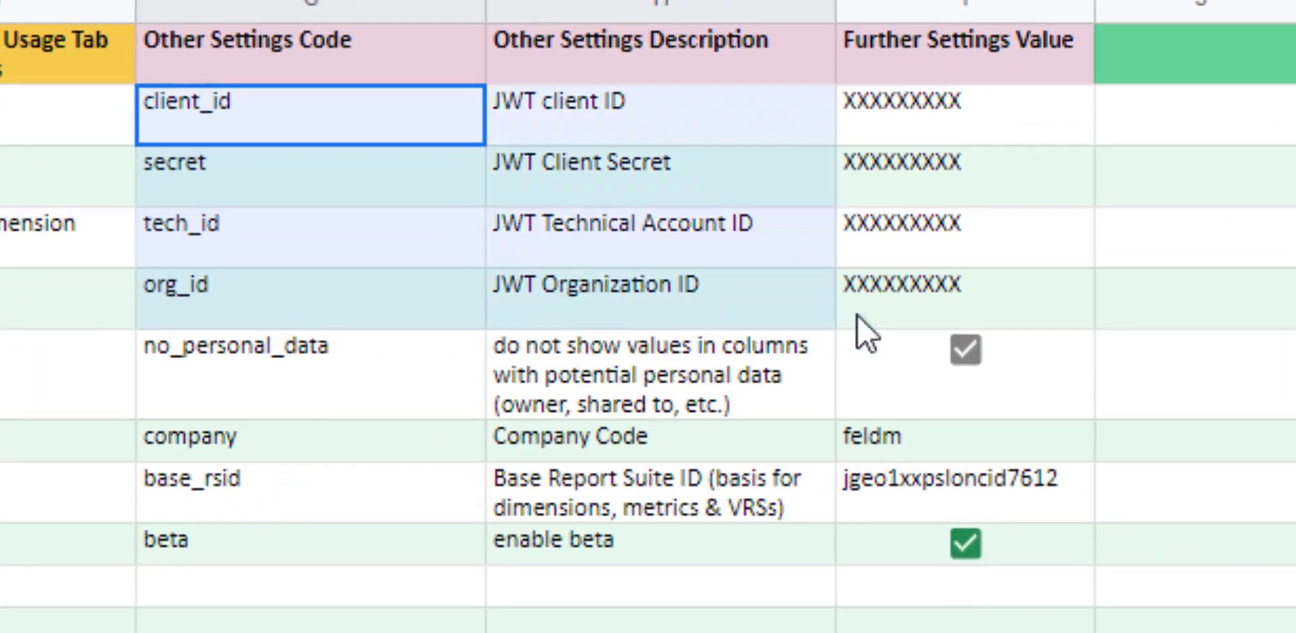
pyautogui.click(318, 164)
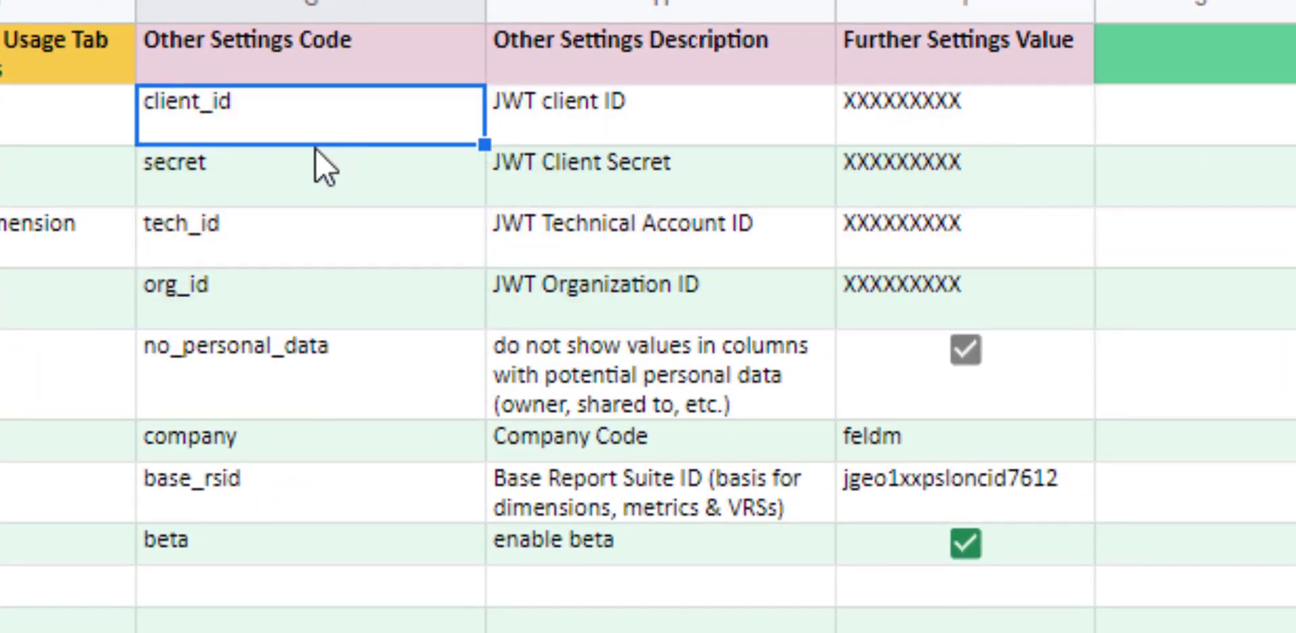
pyautogui.click(292, 300)
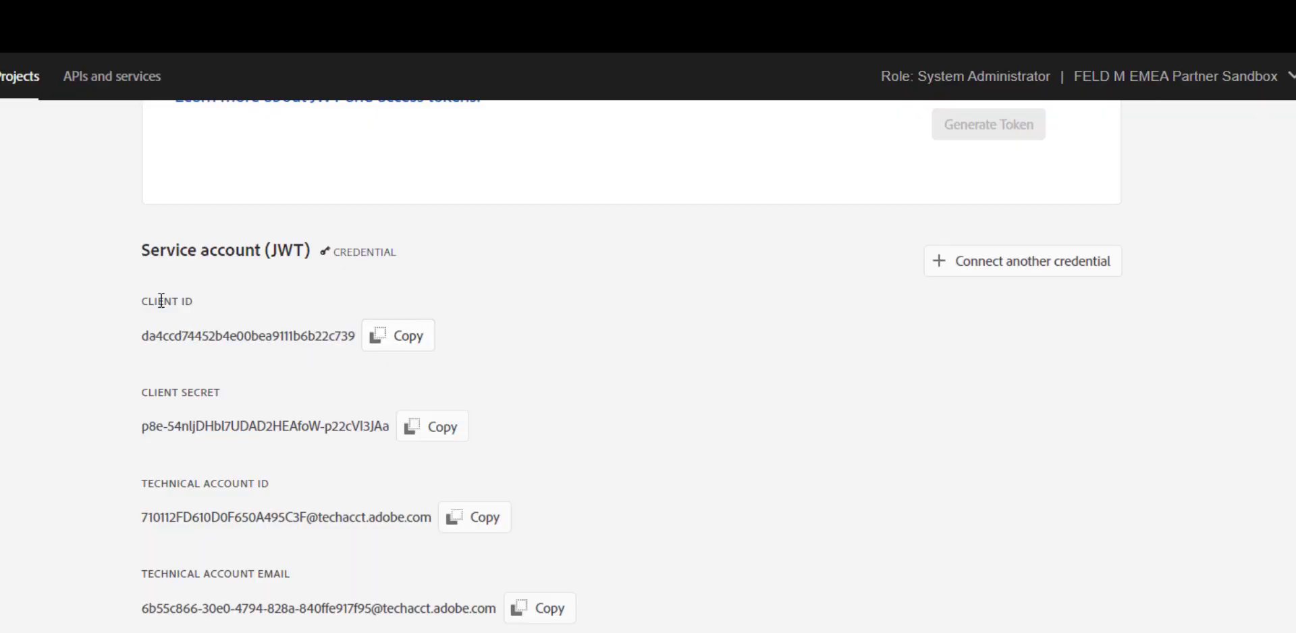
pyautogui.click(399, 335)
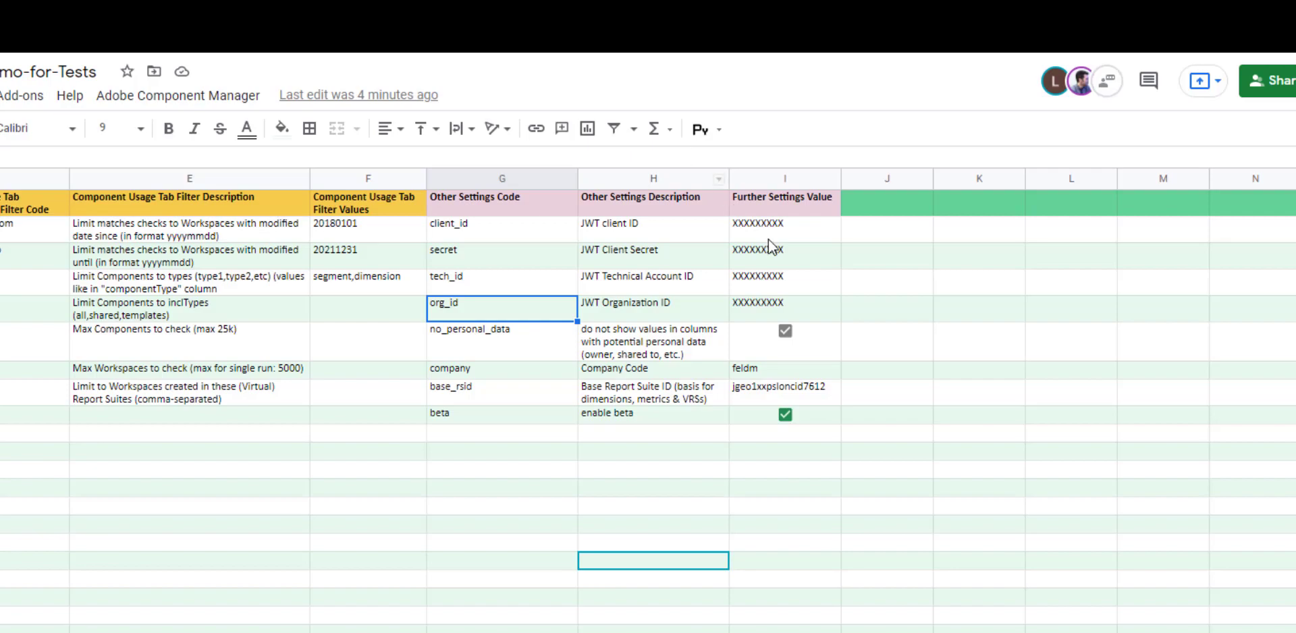
pyautogui.click(768, 239)
pyautogui.hotkey('ctrl', 'v')
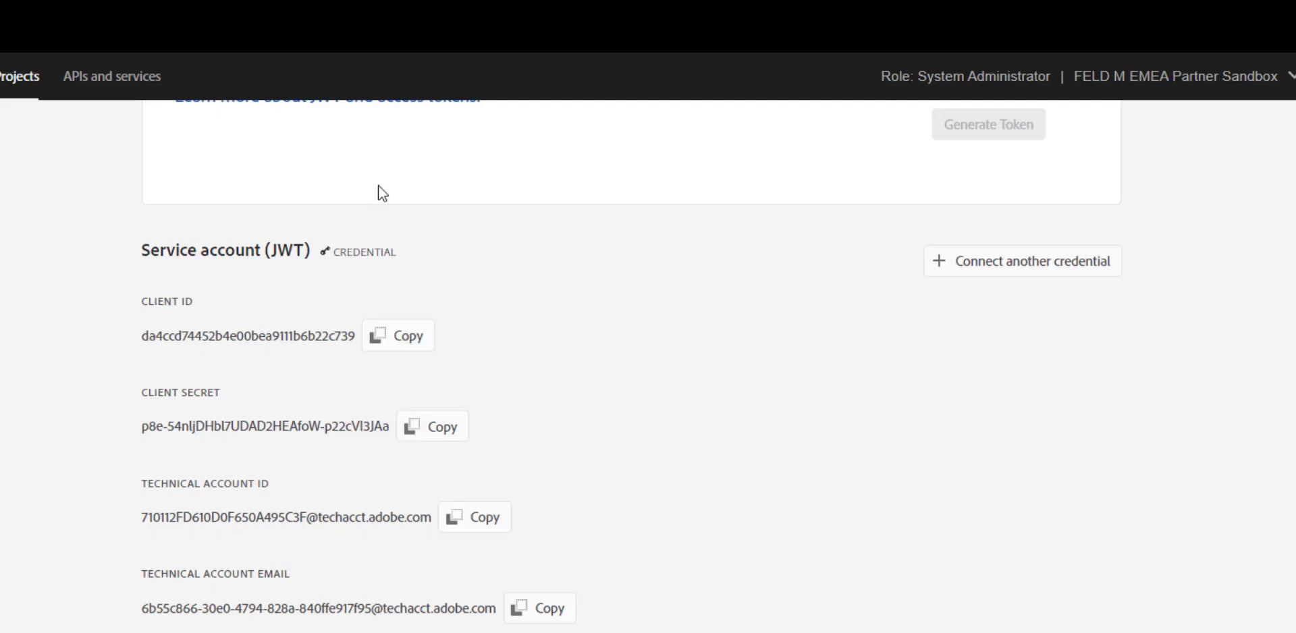
# Paste the client secret into I3 and the Technical Account ID into the tech_id cell
pyautogui.click(440, 430)
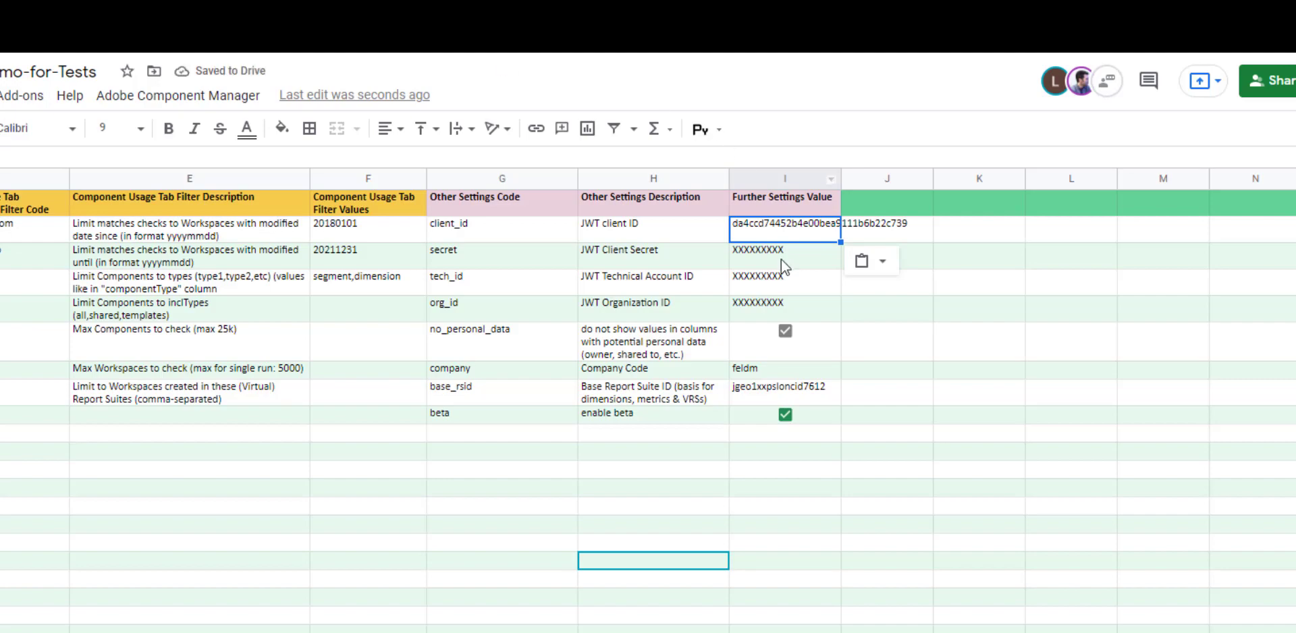
pyautogui.click(781, 260)
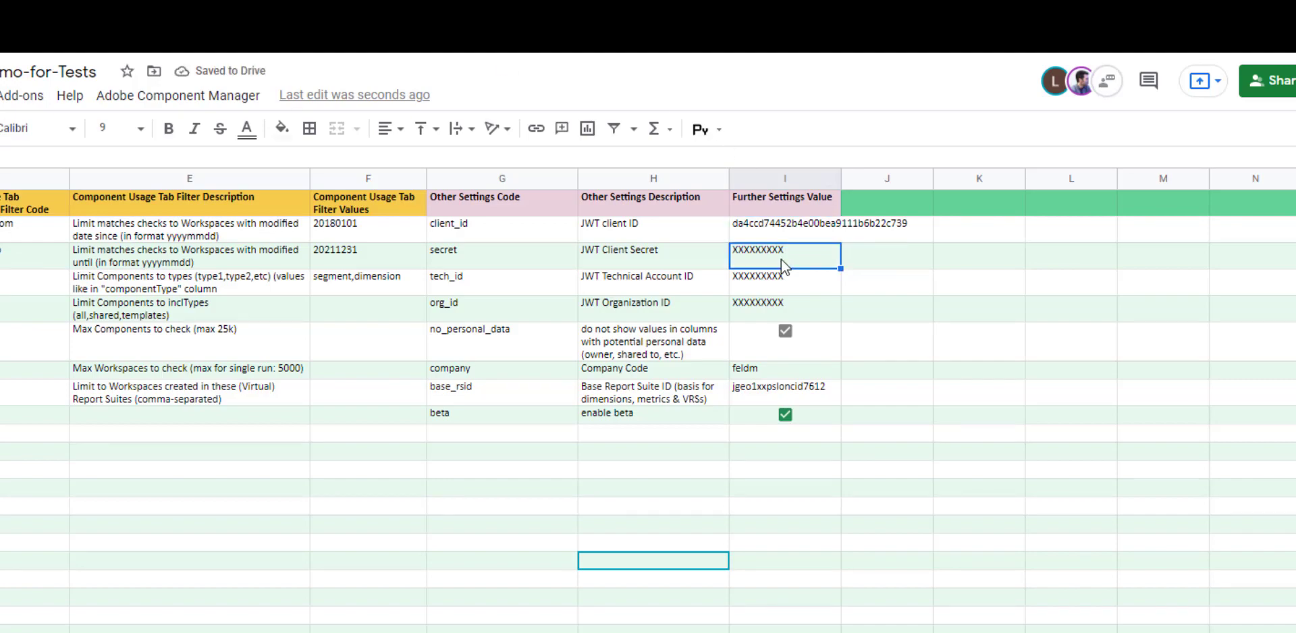
pyautogui.hotkey('ctrl', 'v')
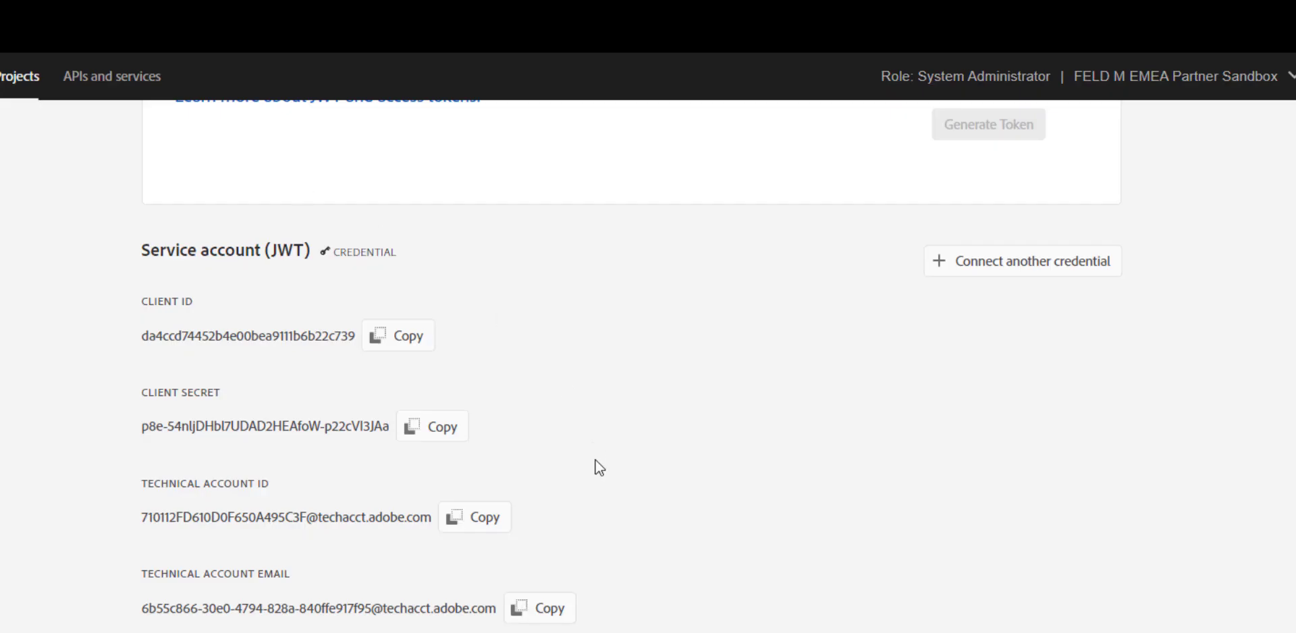
pyautogui.click(480, 519)
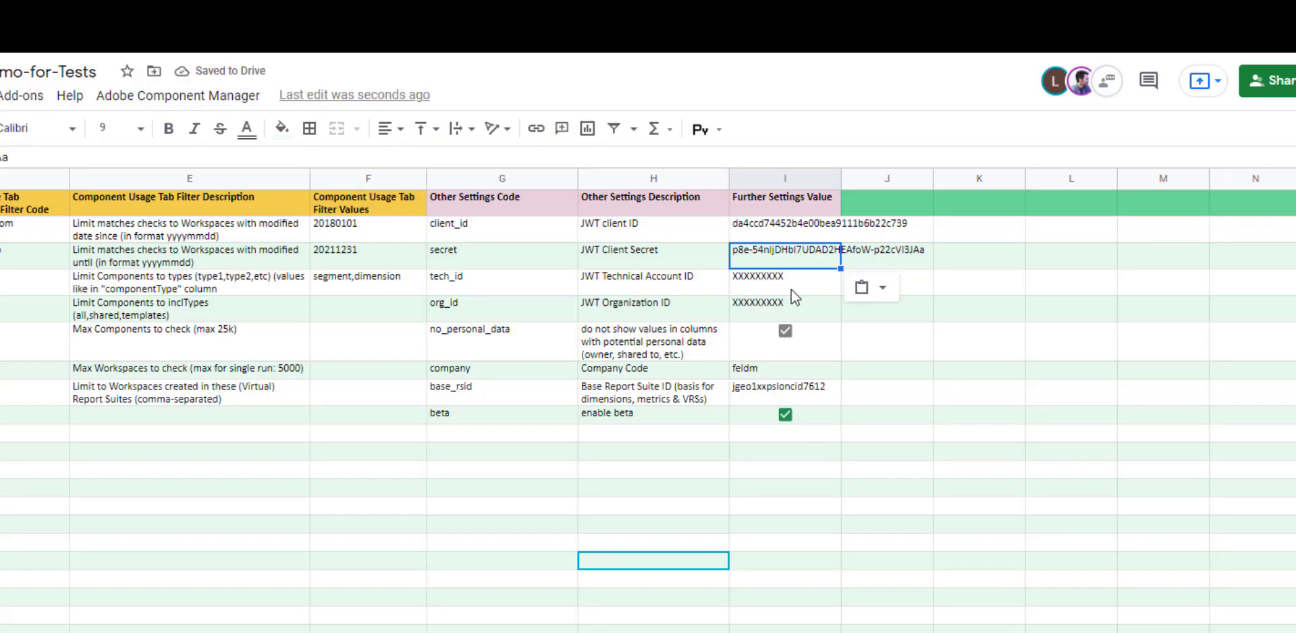
pyautogui.click(791, 290)
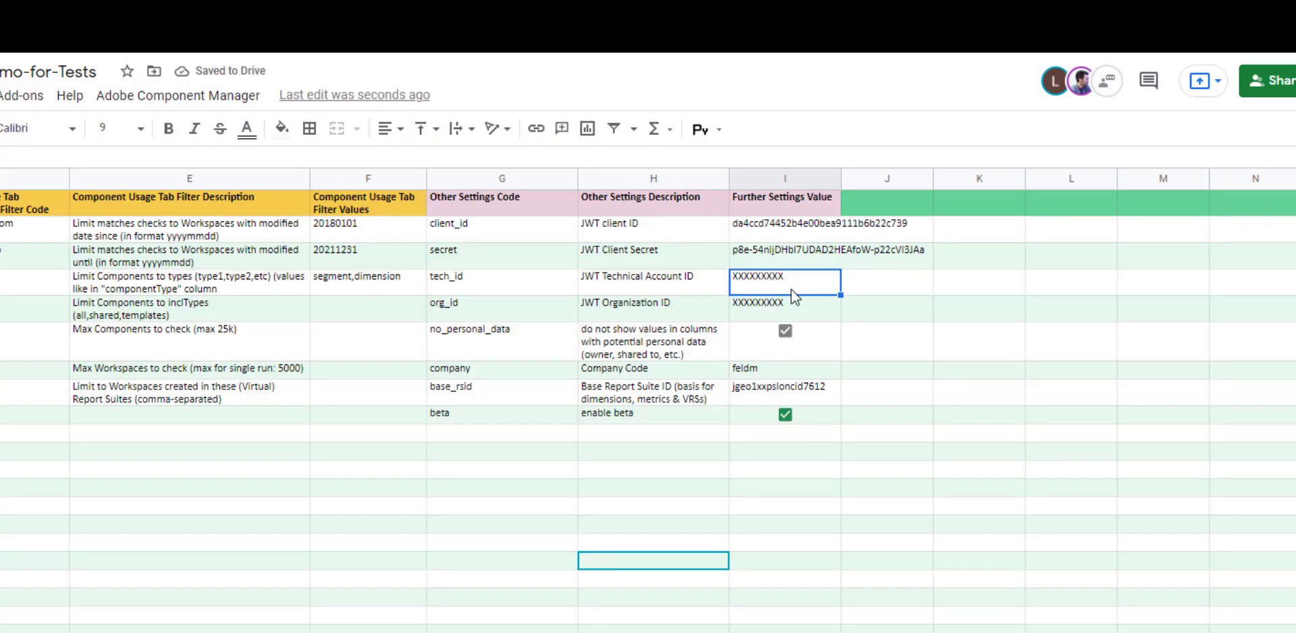
pyautogui.hotkey('ctrl', 'v')
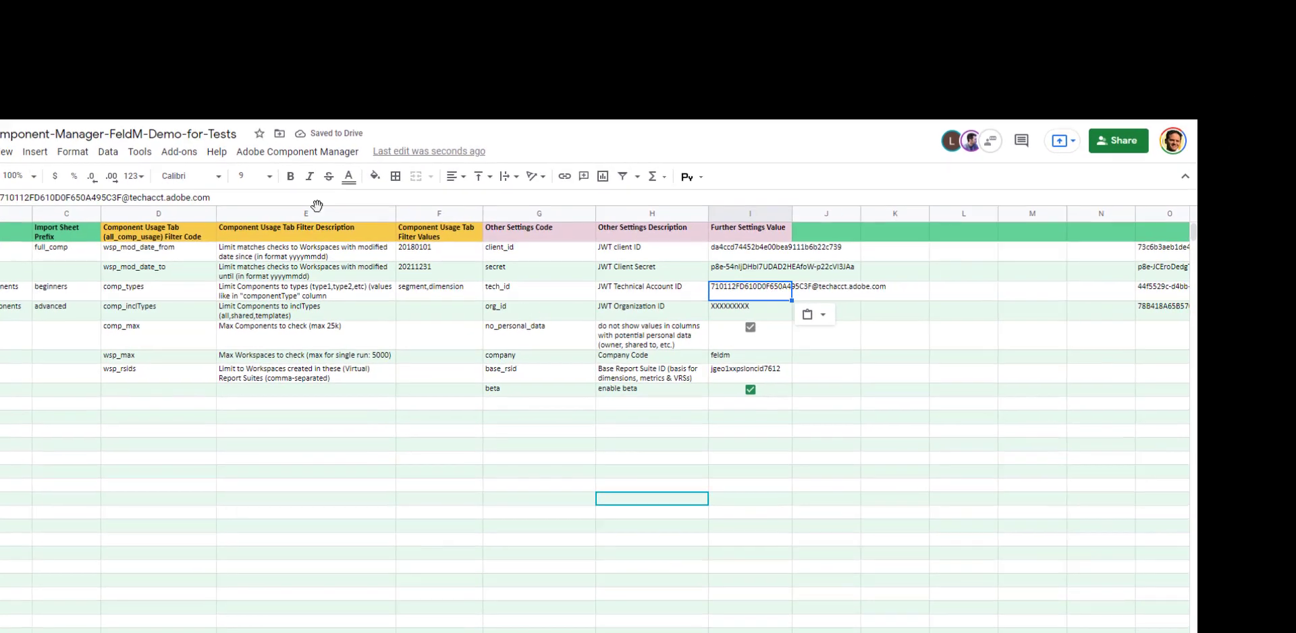
# Copy the Organization ID from Developer Console into the org_id value cell
pyautogui.click(34, 64)
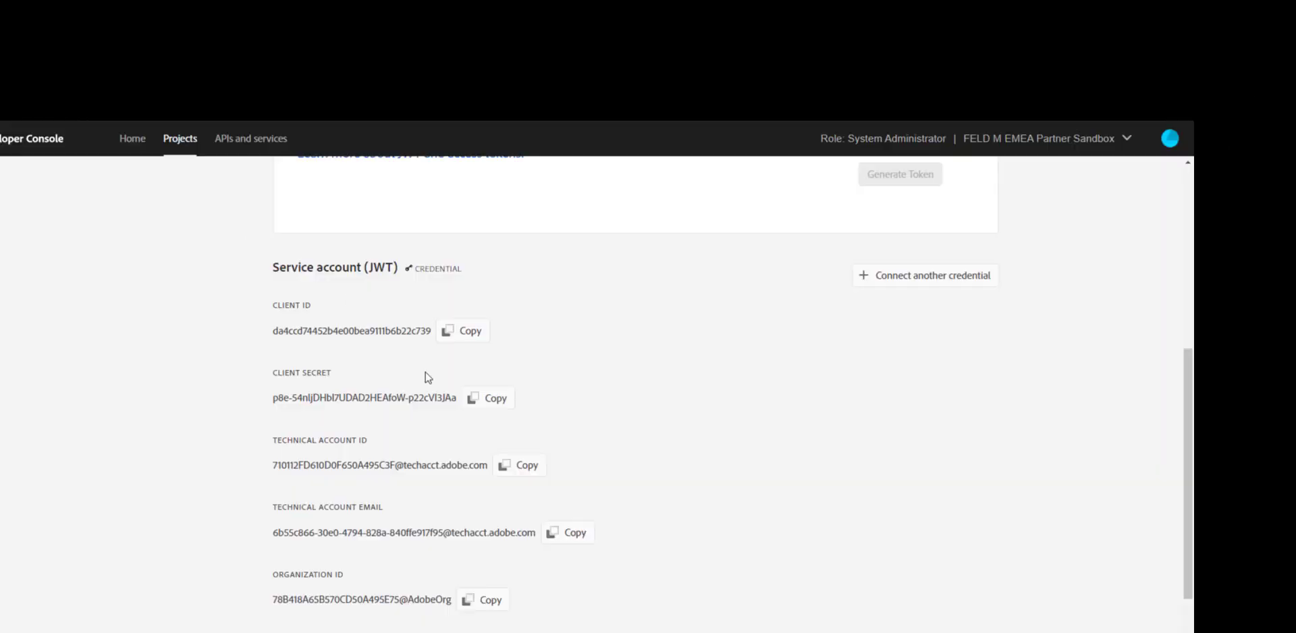
pyautogui.click(483, 603)
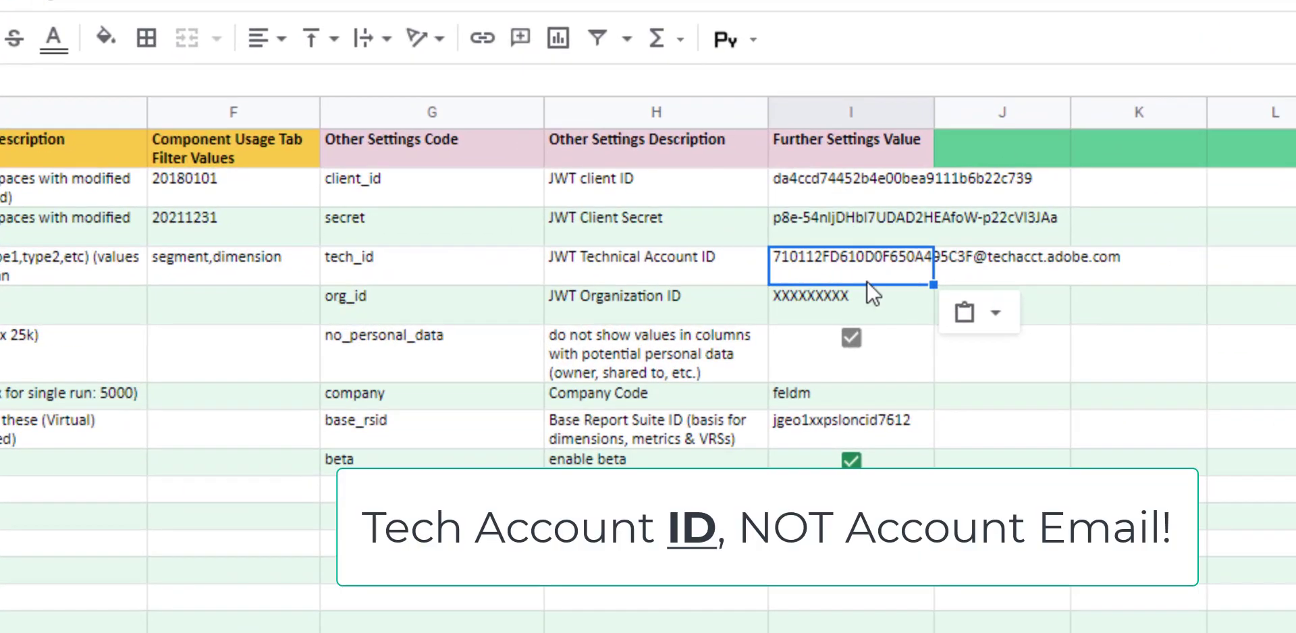
pyautogui.click(864, 297)
pyautogui.hotkey('ctrl', 'v')
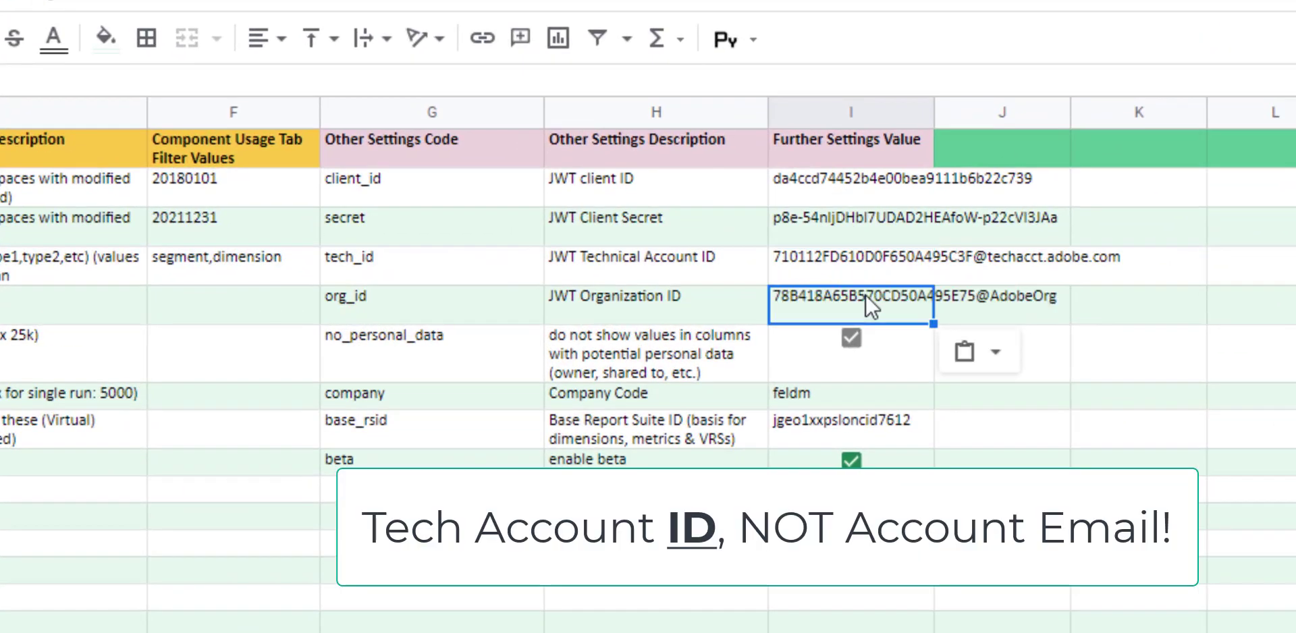
# Recheck the pasted tech_id value and highlight the technical account email in Developer Console
pyautogui.click(846, 263)
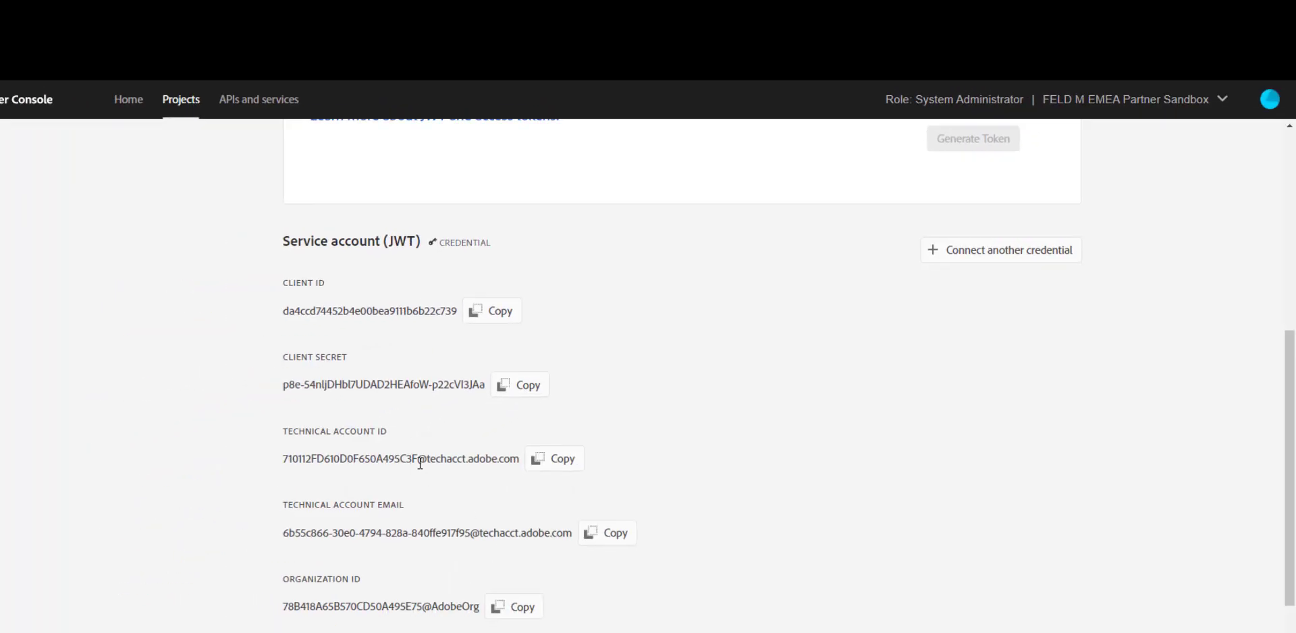
pyautogui.moveTo(282, 433); pyautogui.dragTo(390, 437)
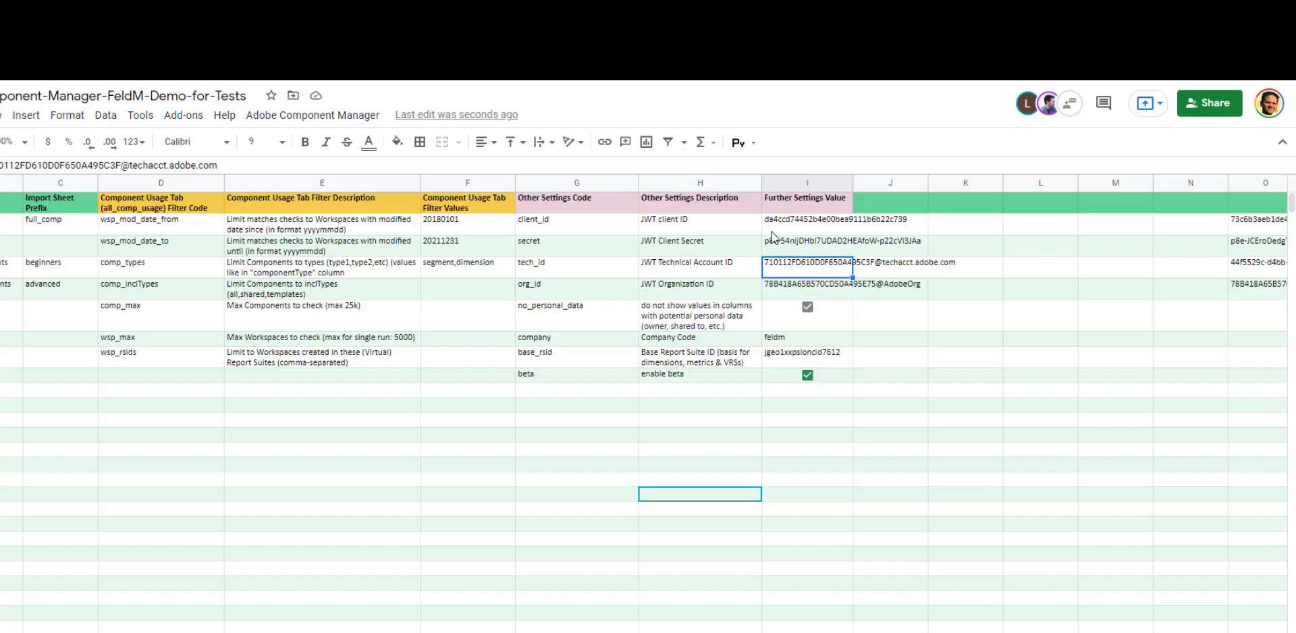
pyautogui.click(736, 268)
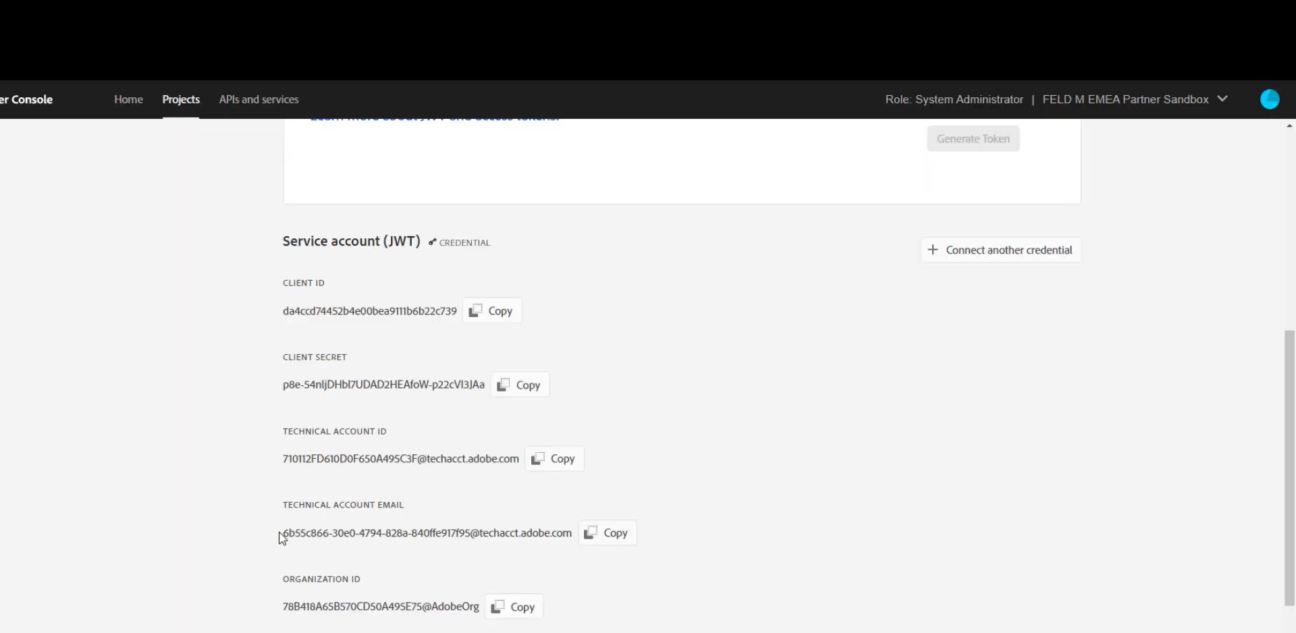
pyautogui.moveTo(282, 538); pyautogui.dragTo(572, 541)
# Copy the technical account email from the JWT credential details
pyautogui.click(601, 537)
pyautogui.click(603, 538)
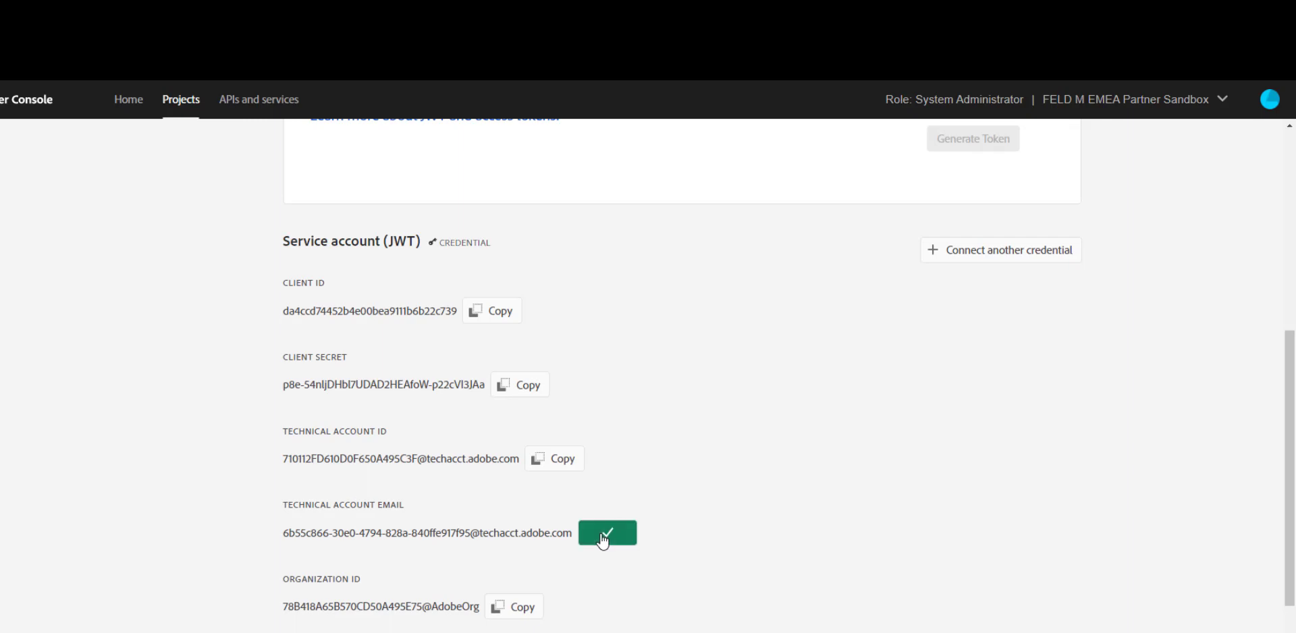
pyautogui.scroll(6, 723, 318)
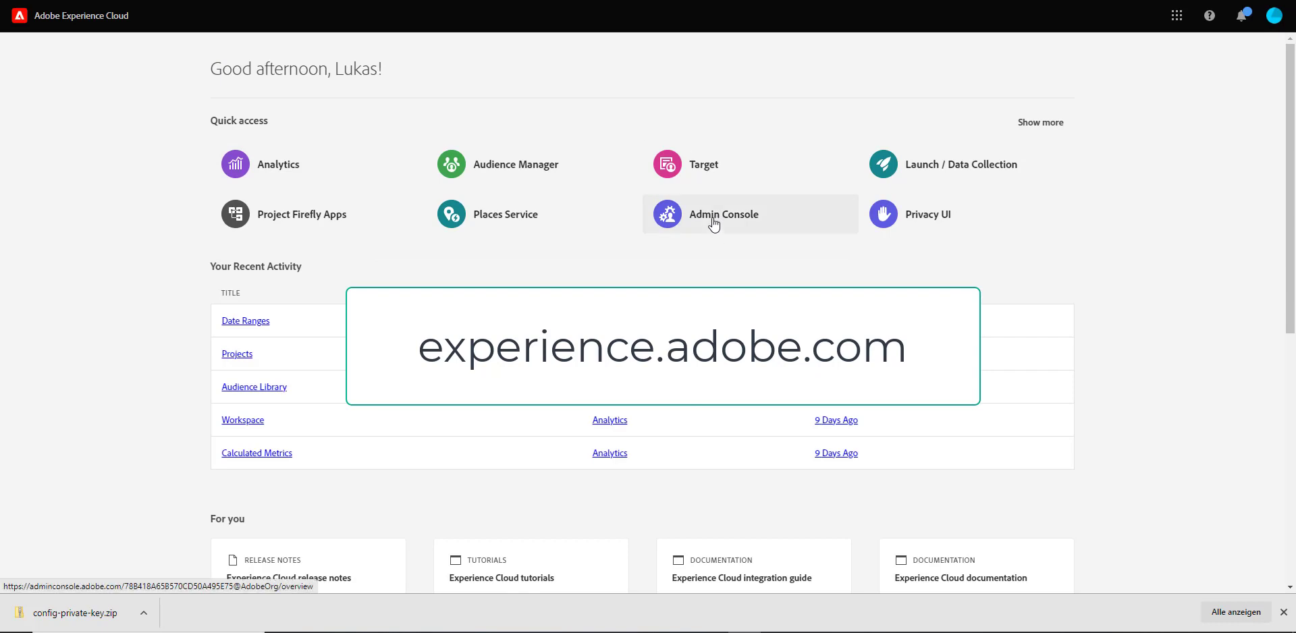
# In Admin Console, open the Adobe Analytics product's Admins tab and start adding an administrator
pyautogui.click(1176, 15)
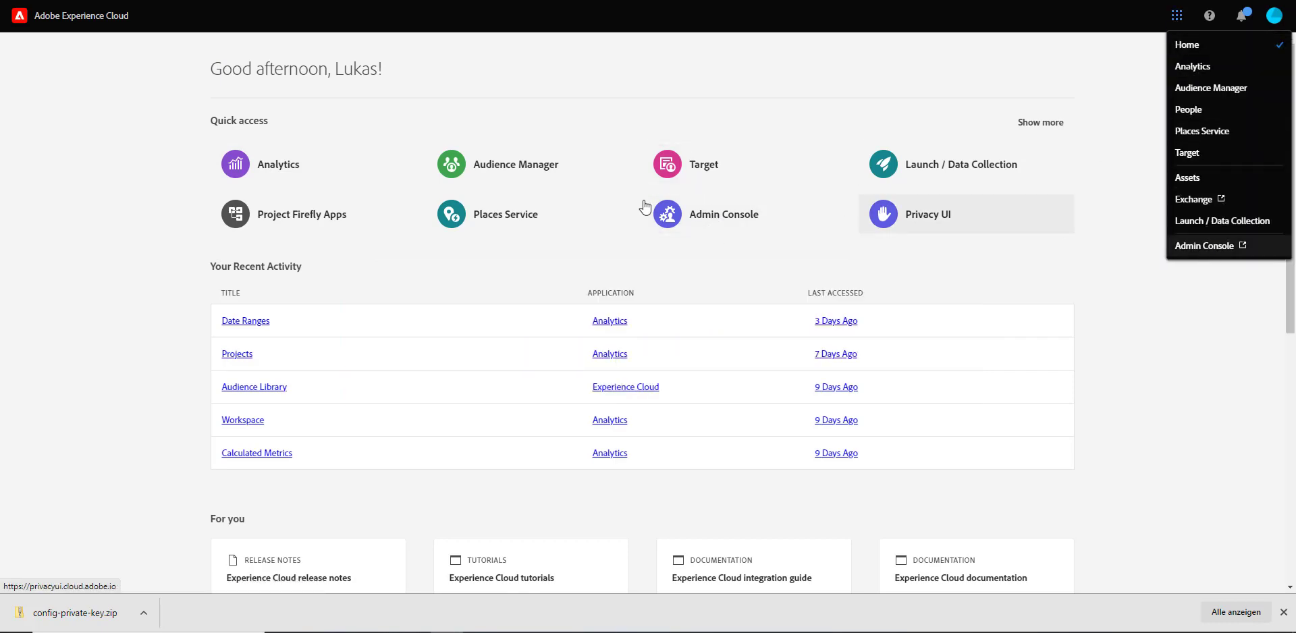
pyautogui.click(1210, 251)
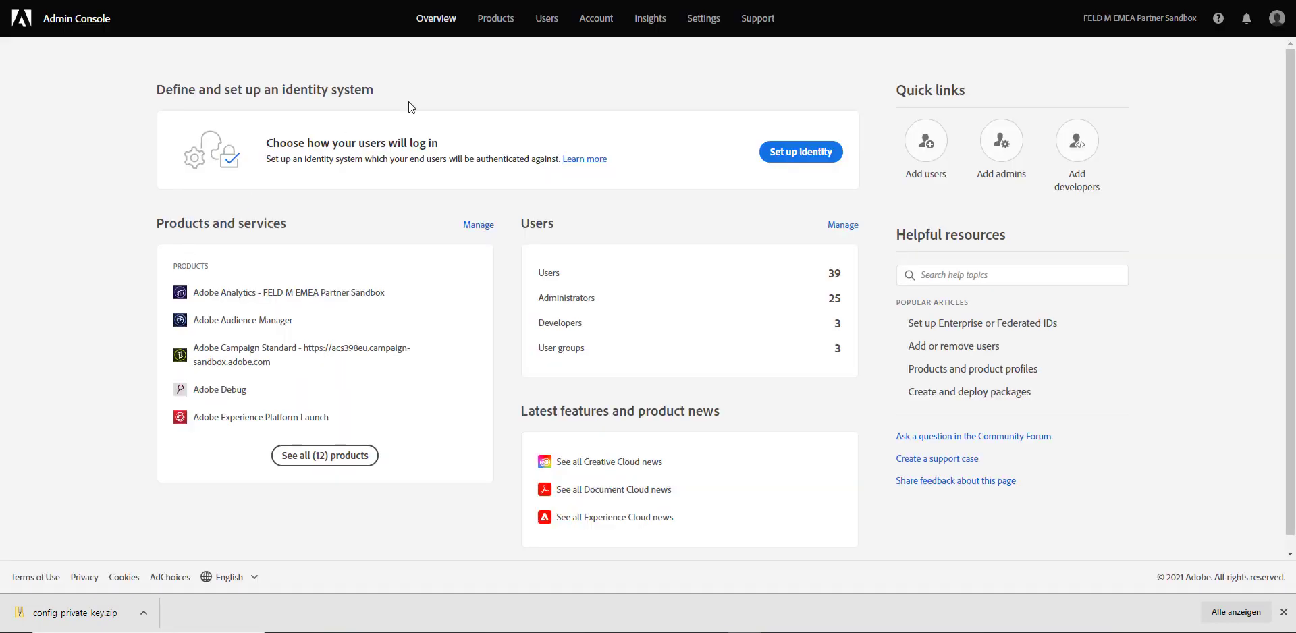
pyautogui.click(499, 28)
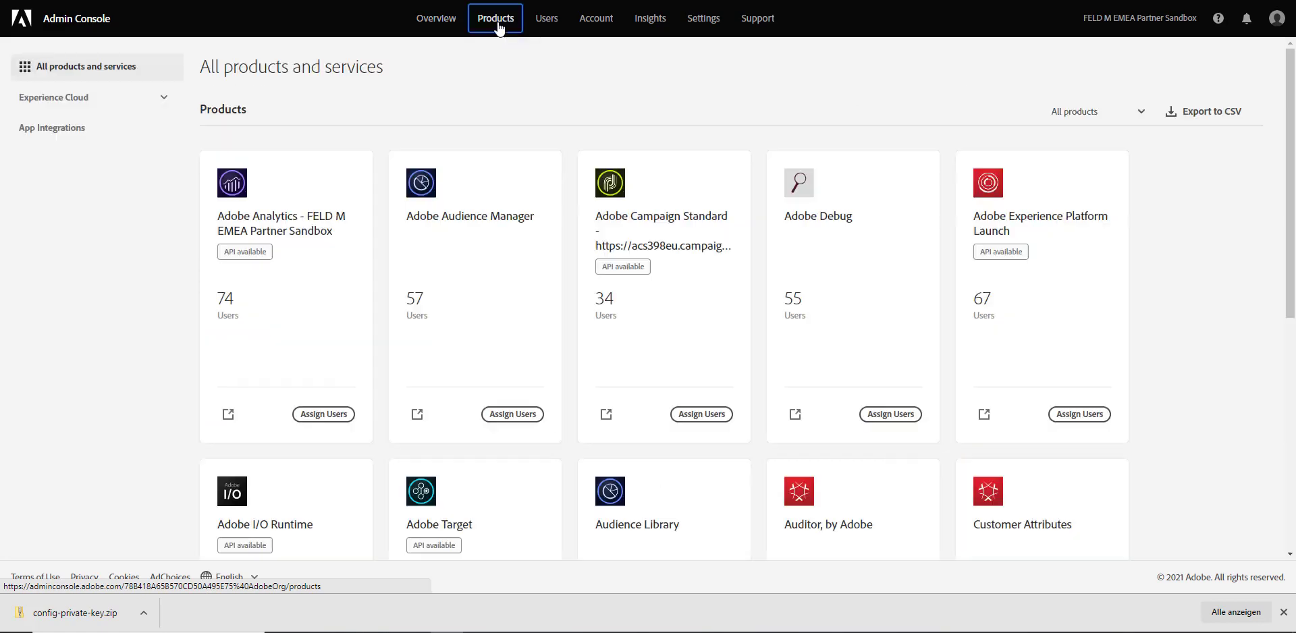
pyautogui.click(271, 223)
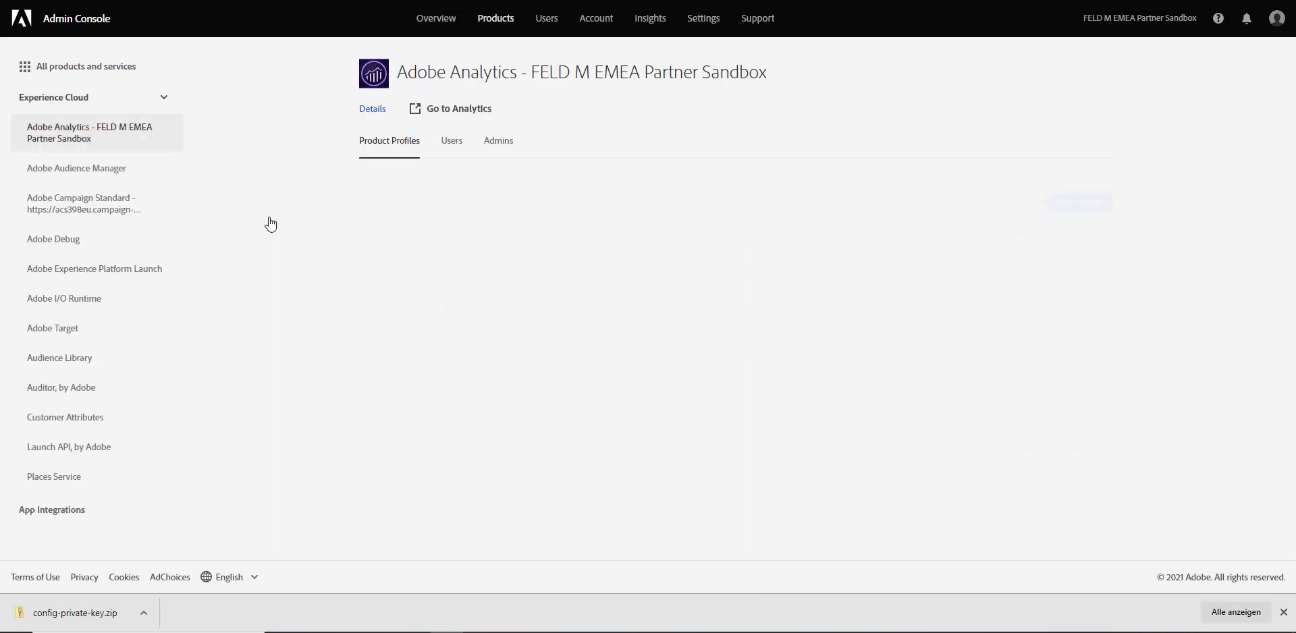
pyautogui.click(506, 144)
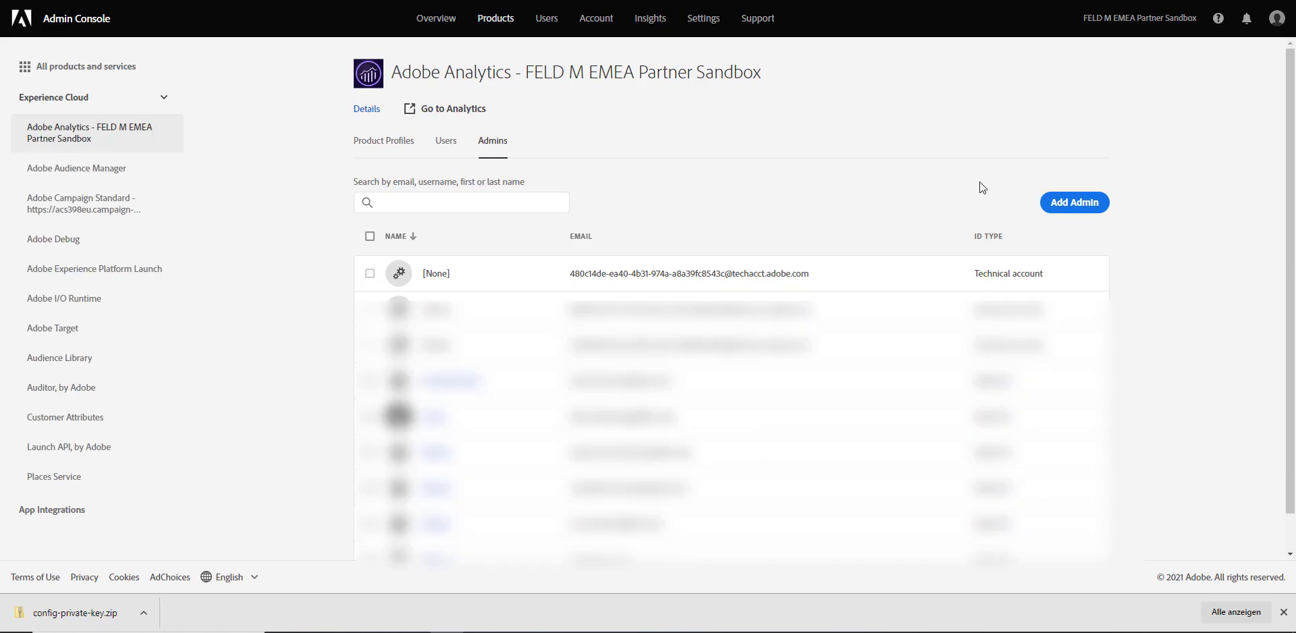
pyautogui.click(1080, 203)
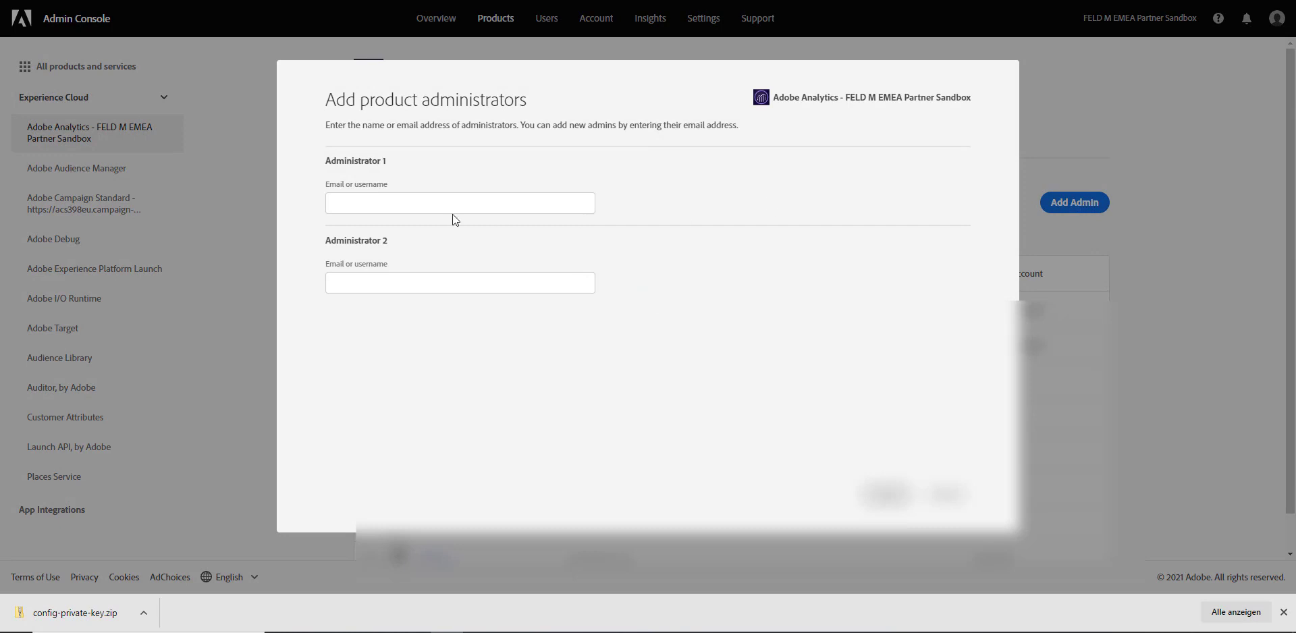
# Paste the technical account email as Administrator 1 and verify it against Developer Console
pyautogui.click(355, 203)
pyautogui.hotkey('ctrl', 'v')
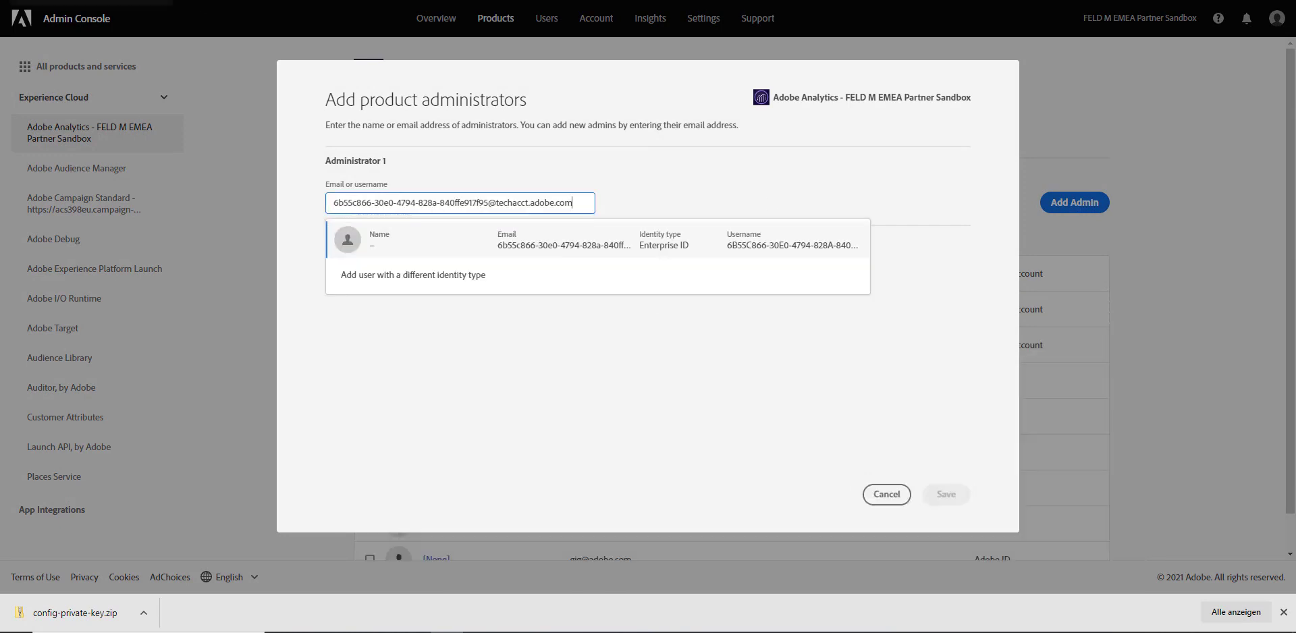
pyautogui.click(88, 0)
pyautogui.scroll(-6, 526, 363)
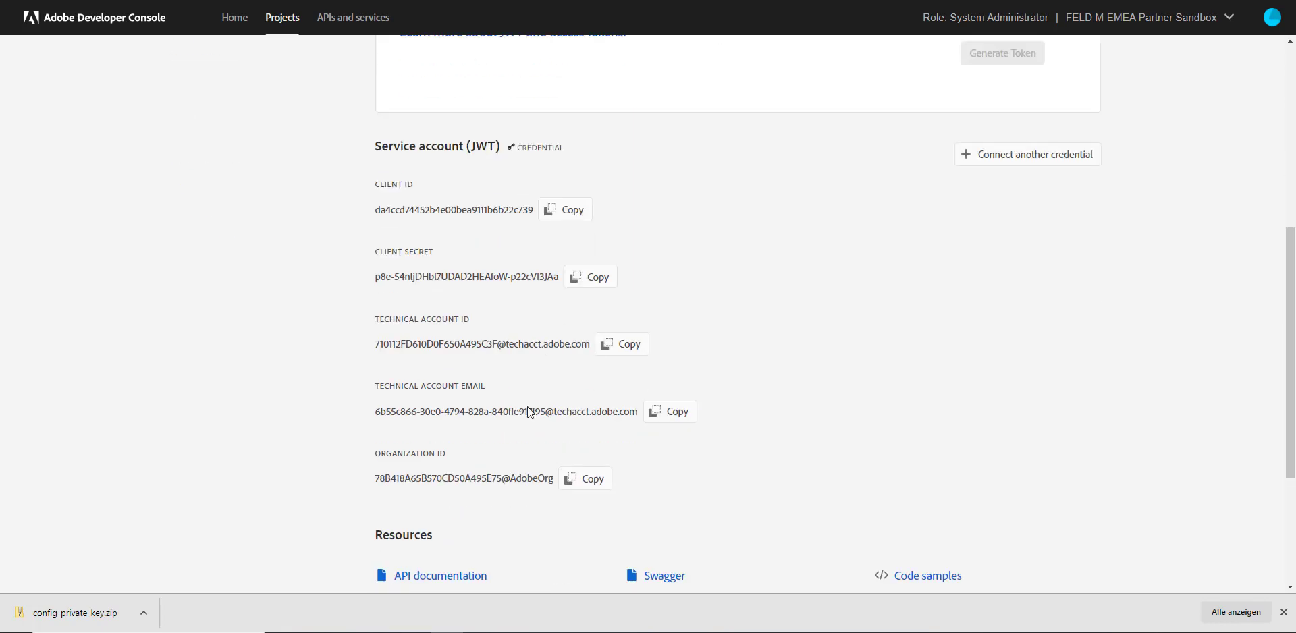
pyautogui.moveTo(376, 388); pyautogui.dragTo(482, 389)
pyautogui.doubleClick(483, 389)
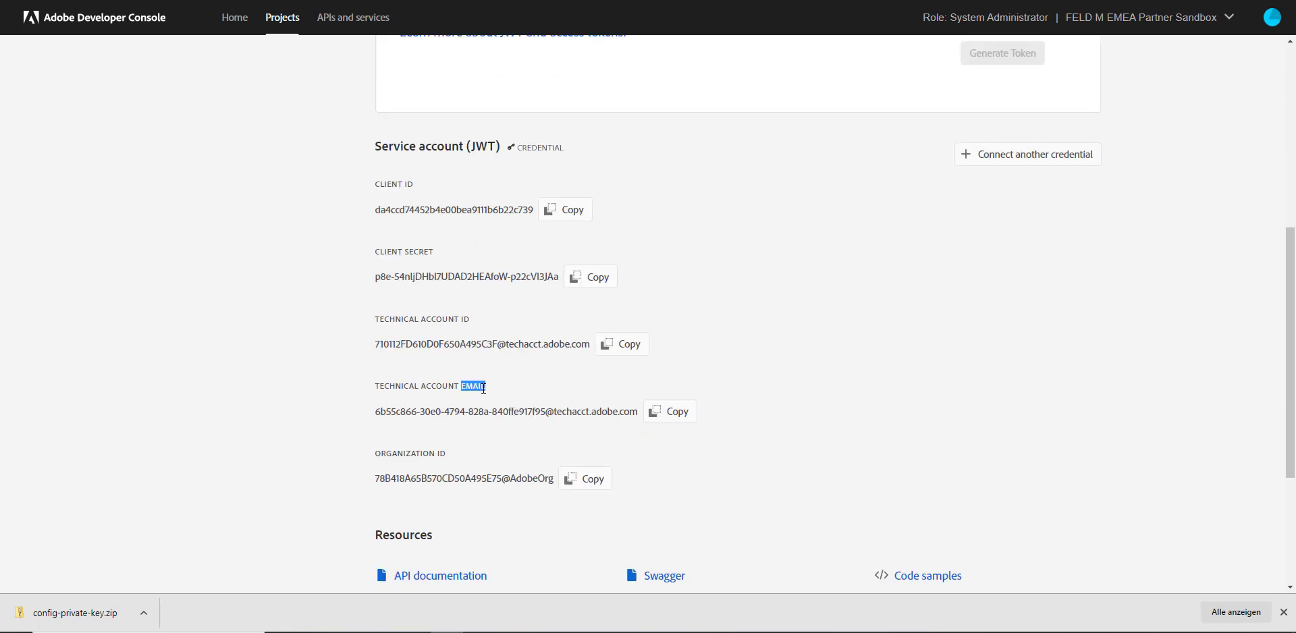
pyautogui.doubleClick(464, 317)
pyautogui.click(594, 0)
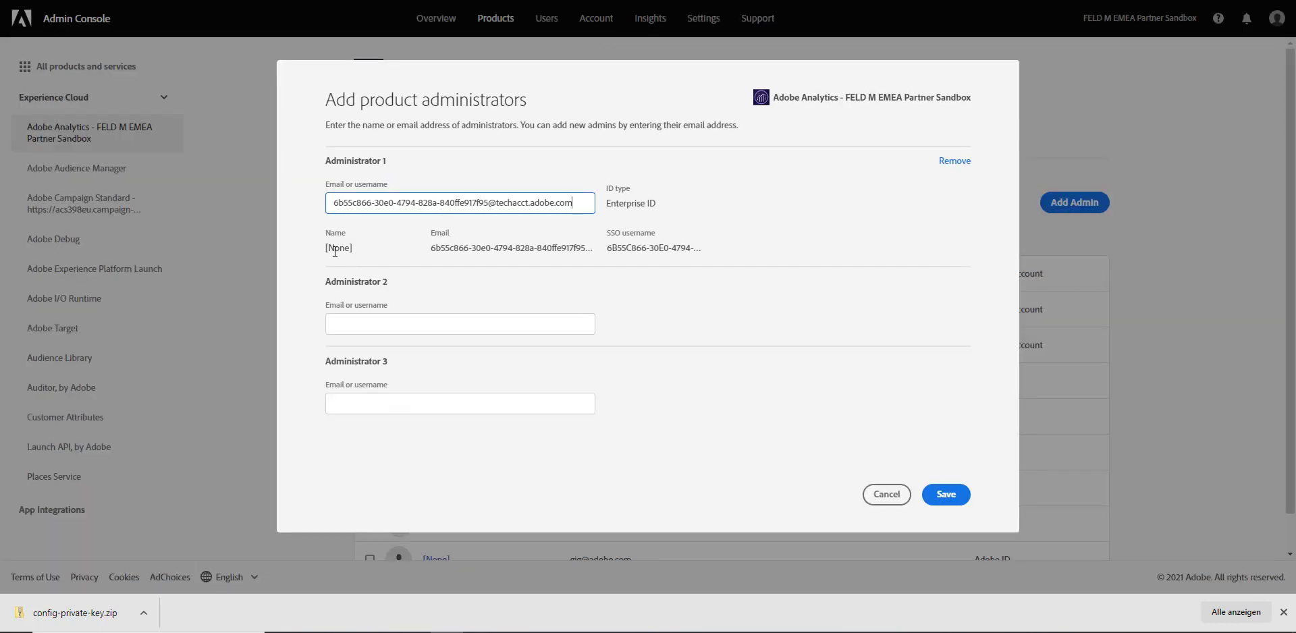
pyautogui.moveTo(432, 248); pyautogui.dragTo(586, 247)
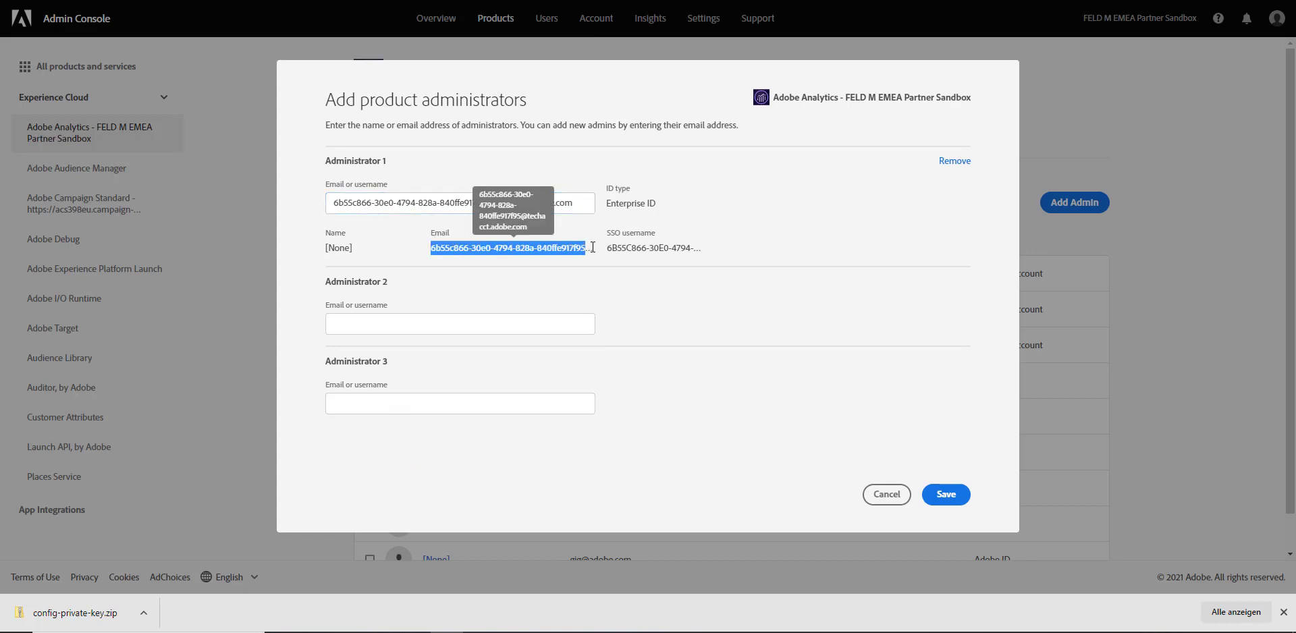
pyautogui.click(635, 248)
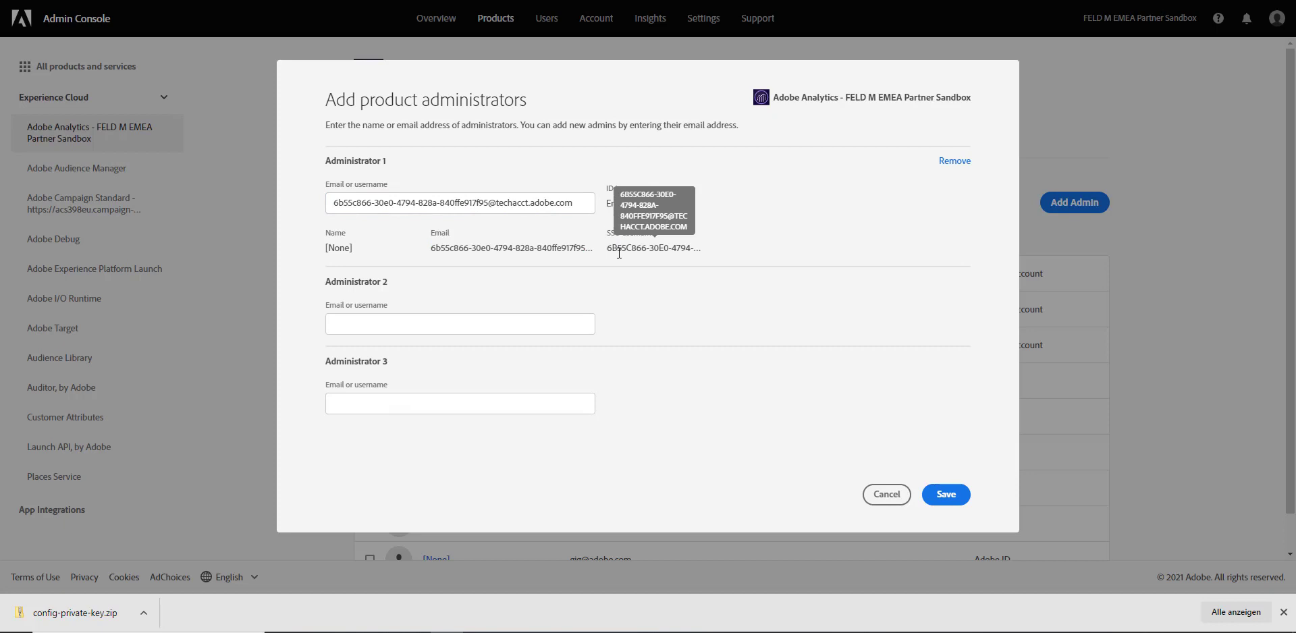
# Save the new administrator and search the page for the technical account email
pyautogui.click(944, 493)
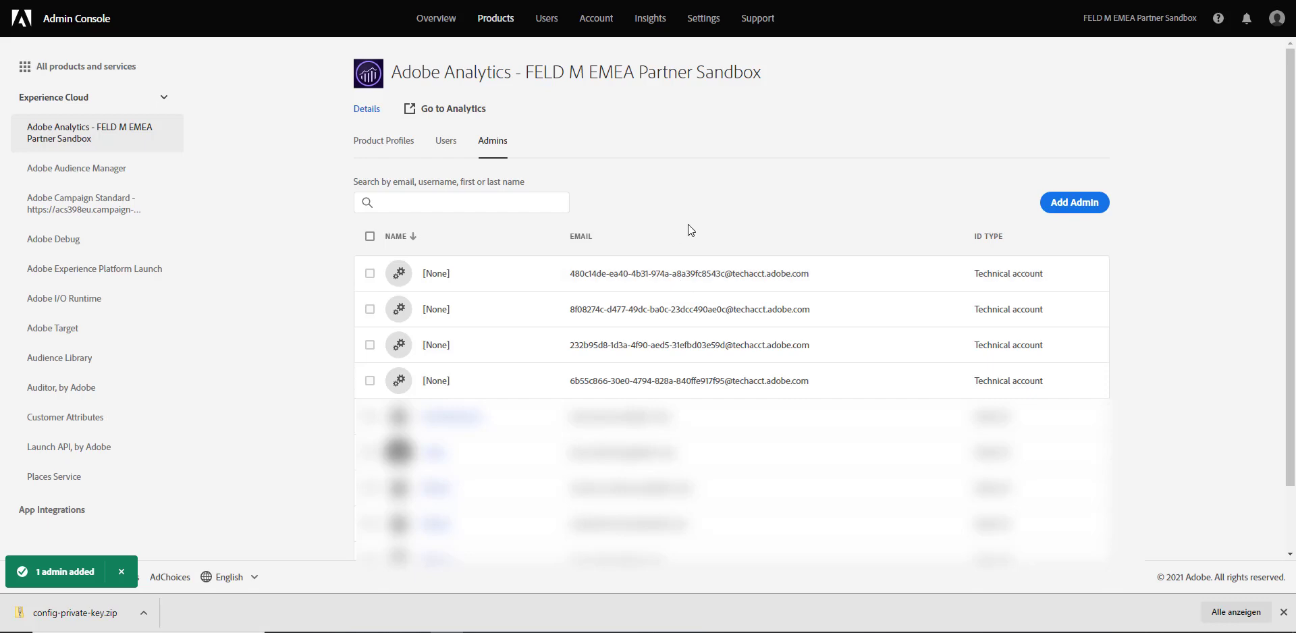
pyautogui.hotkey('ctrl', 'f')
pyautogui.hotkey('ctrl', 'v')
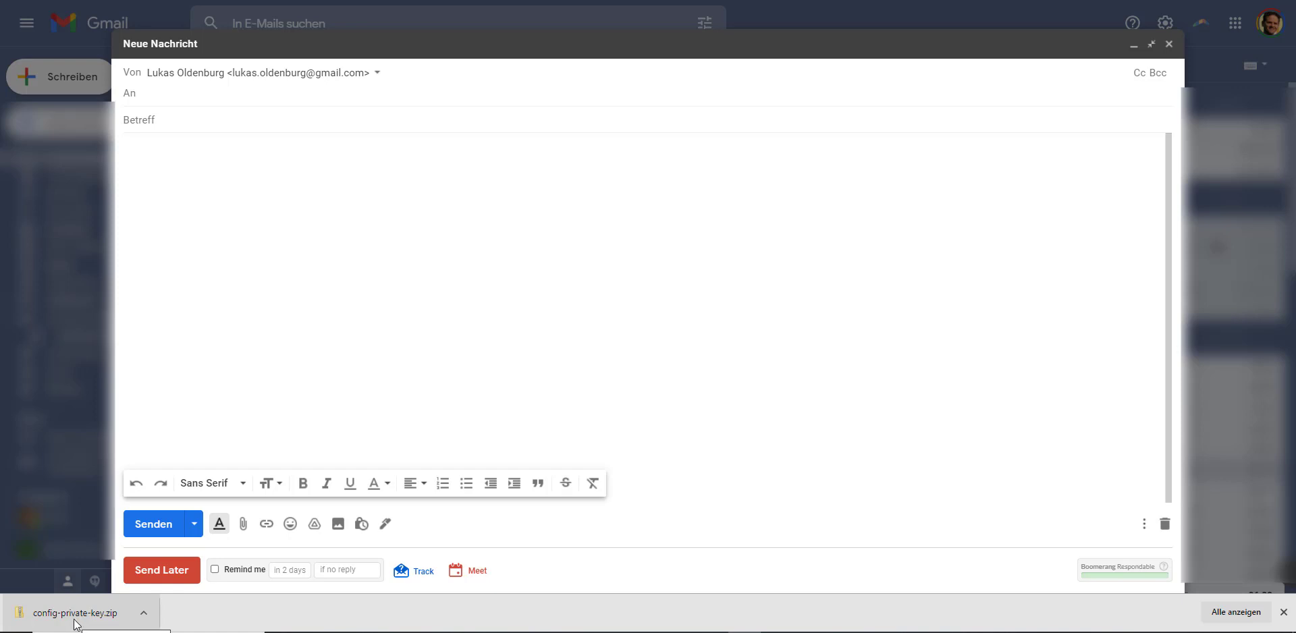
# Attach config-private-key.zip to the new message and pick a suggested contact as recipient
pyautogui.moveTo(73, 623); pyautogui.dragTo(312, 269)
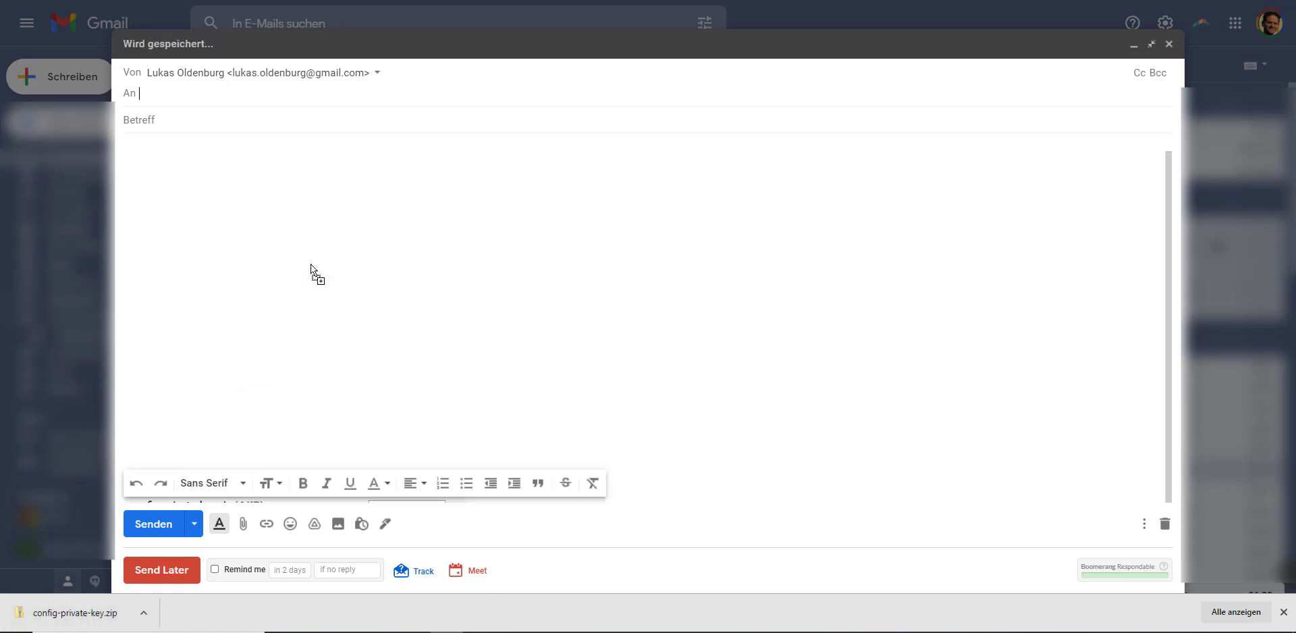
pyautogui.click(192, 83)
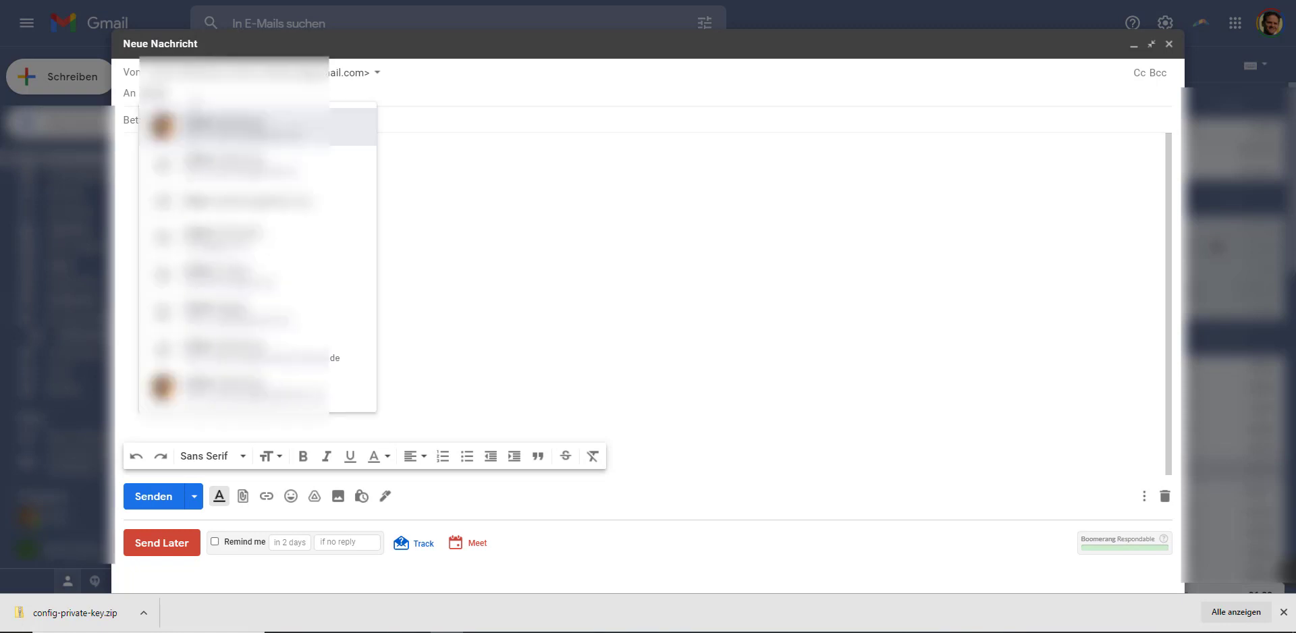
pyautogui.press('Return')
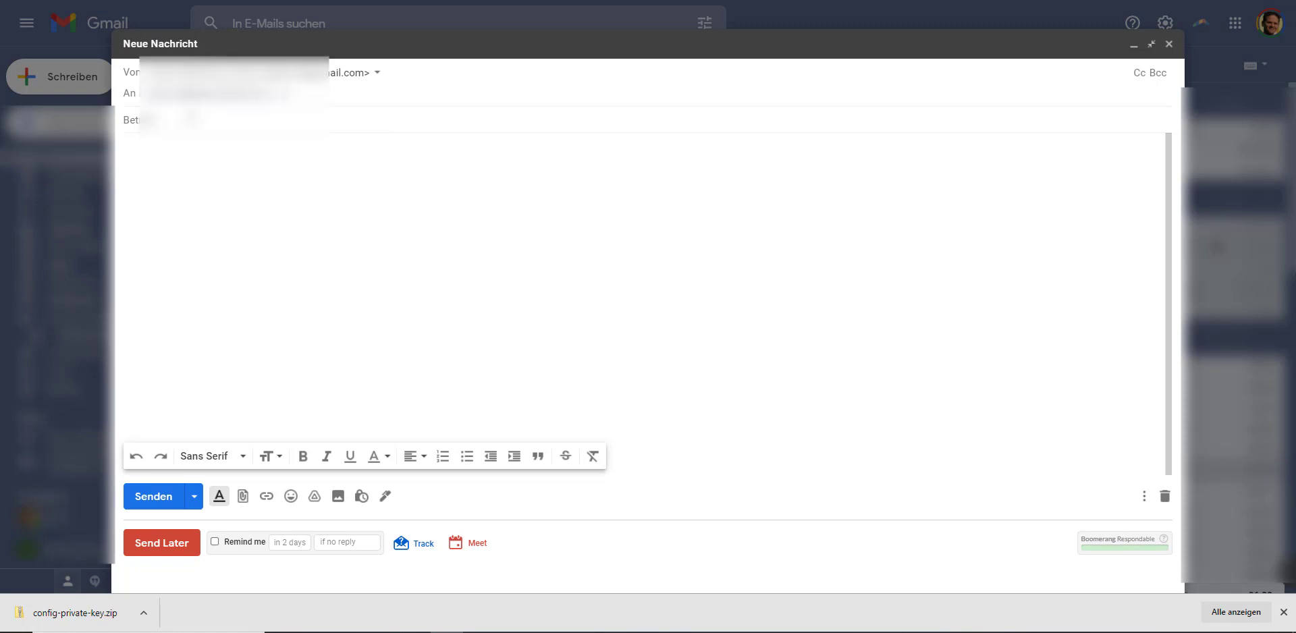
pyautogui.click(191, 120)
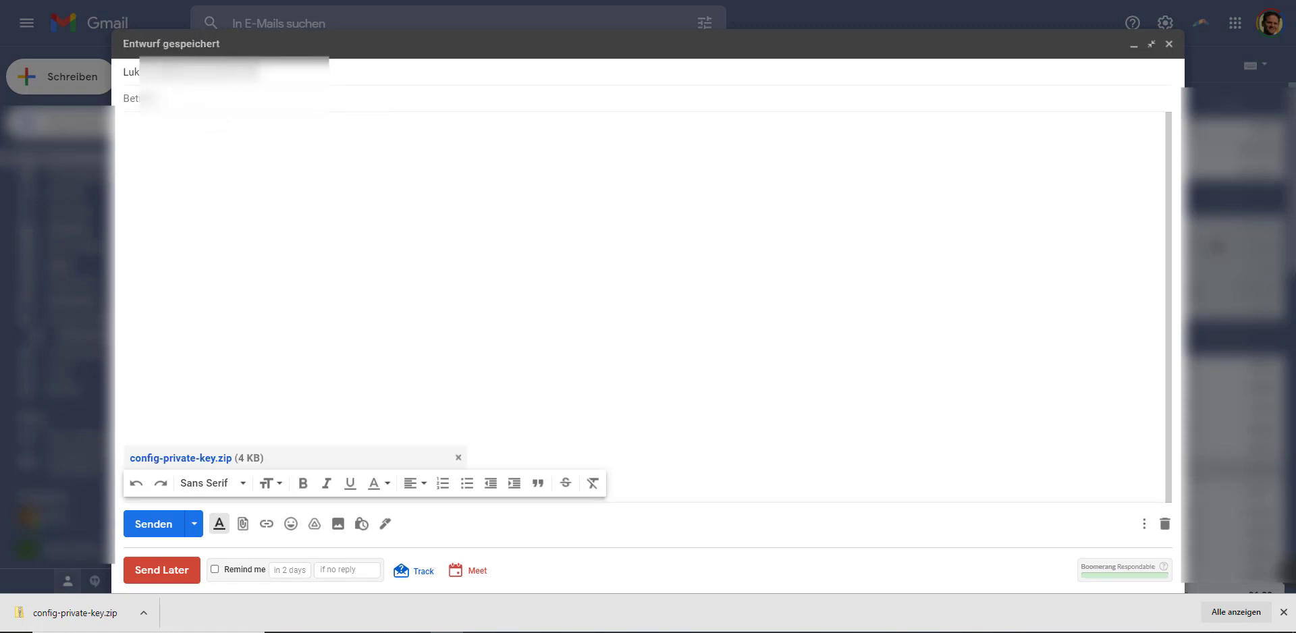